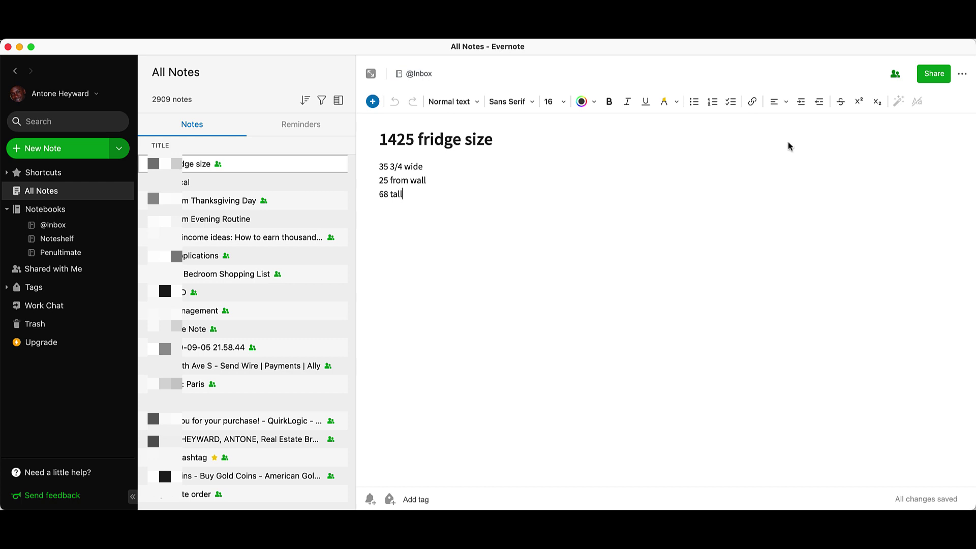
click(271, 183)
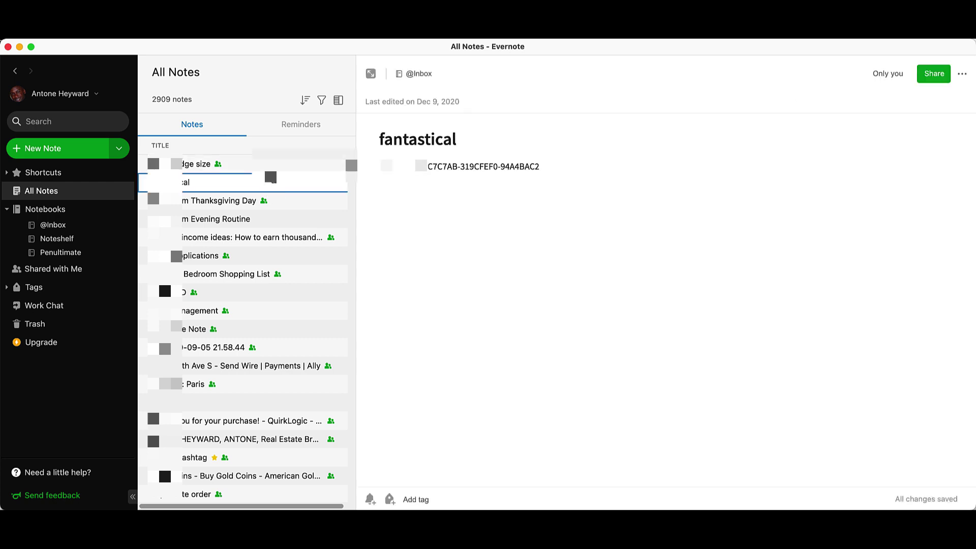
key(super+a)
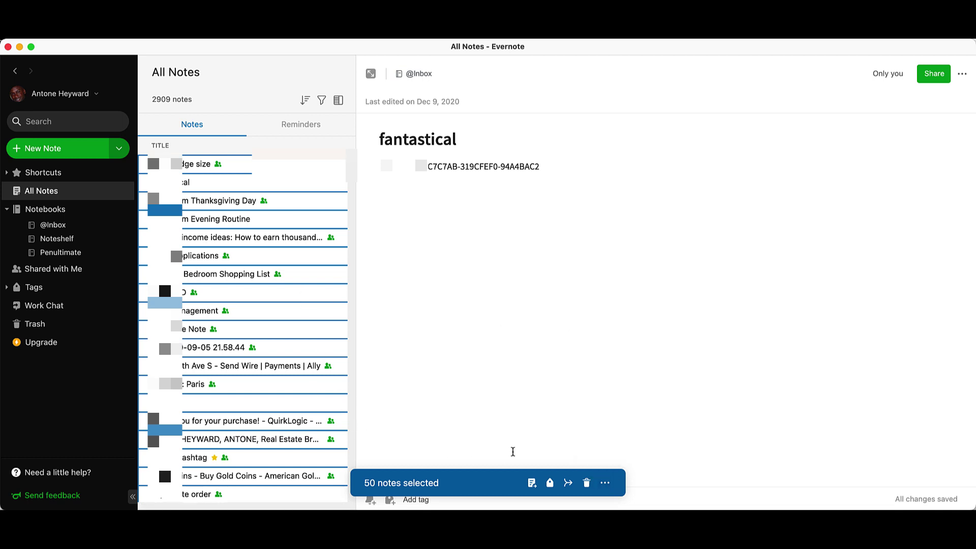
click(611, 491)
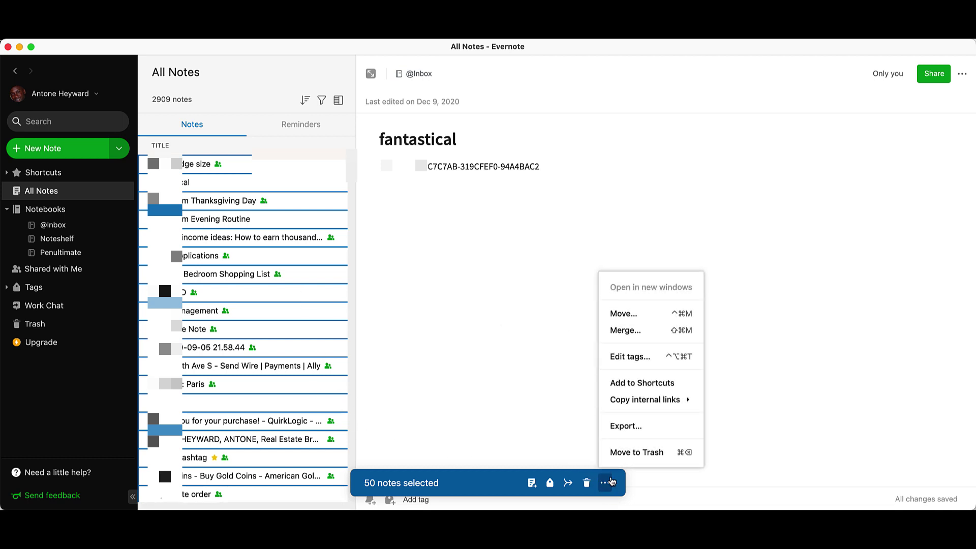
click(649, 429)
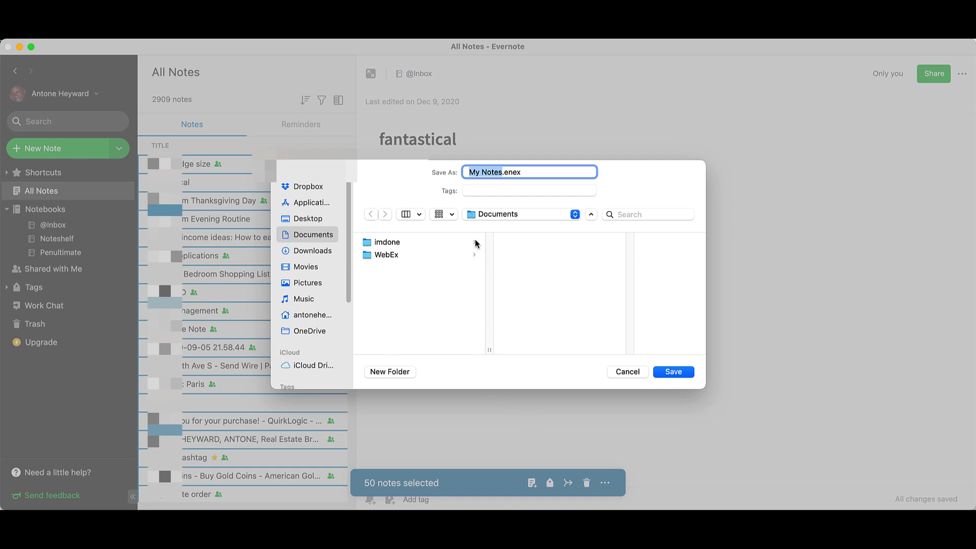
click(513, 189)
key(shift+Tab)
click(533, 173)
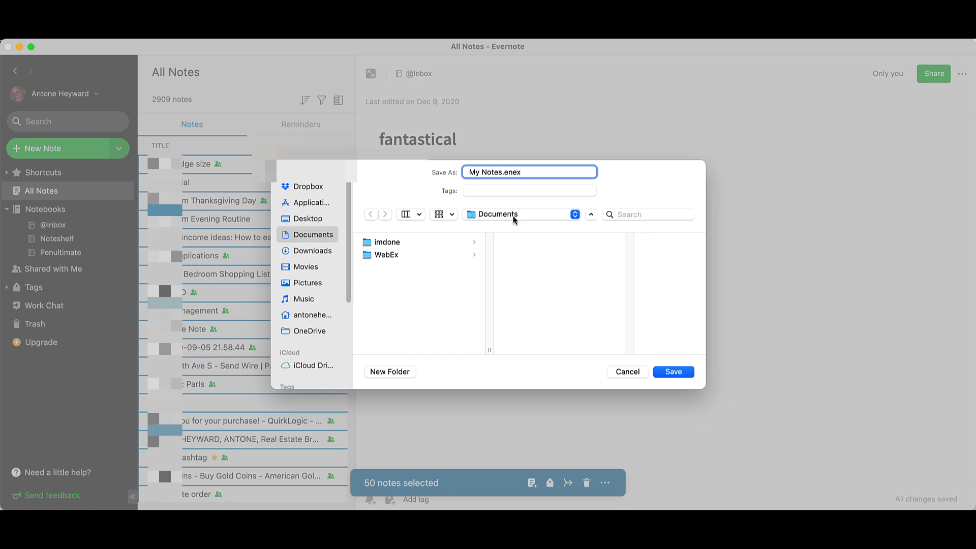
click(626, 372)
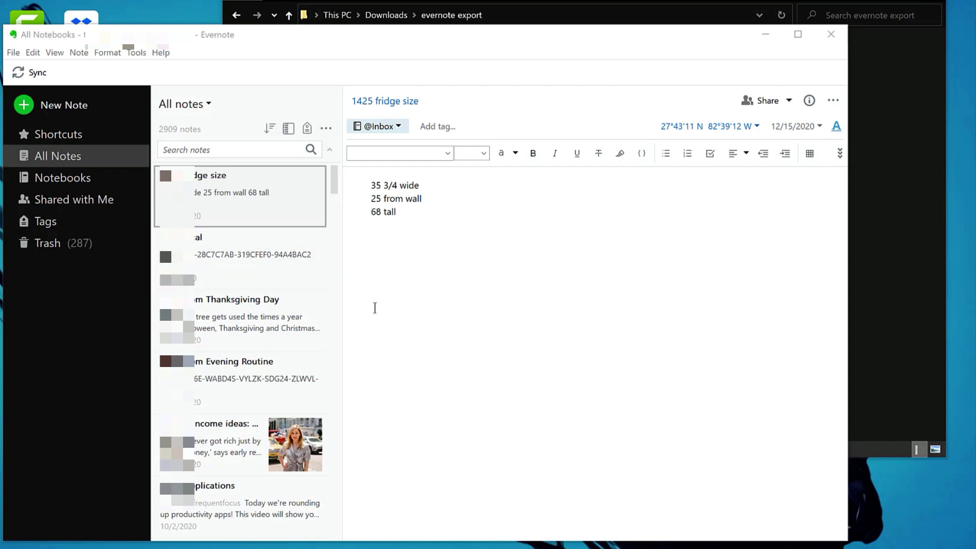
Step: Export all notes as multiple Web Pages (.html) into the evernote export folder in Downloads
click(245, 204)
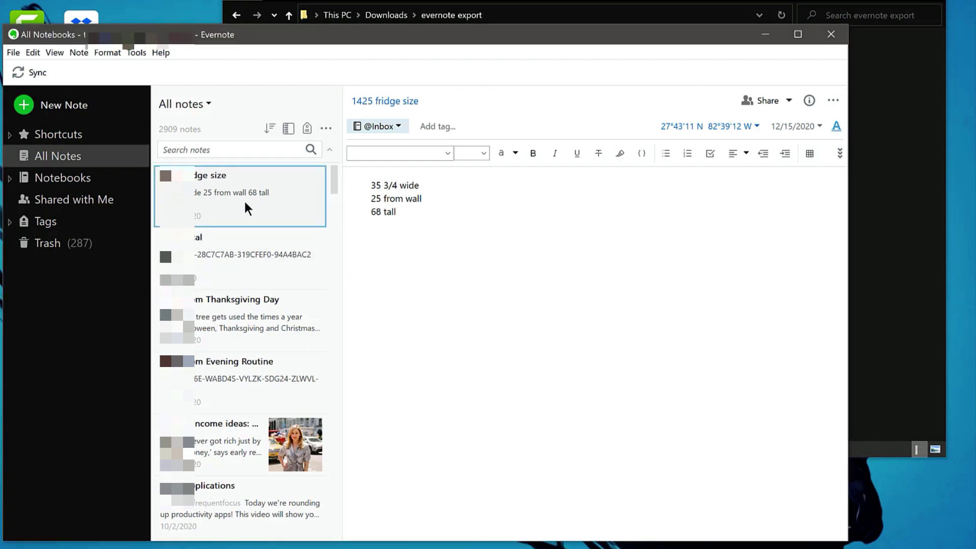
key(ctrl+a)
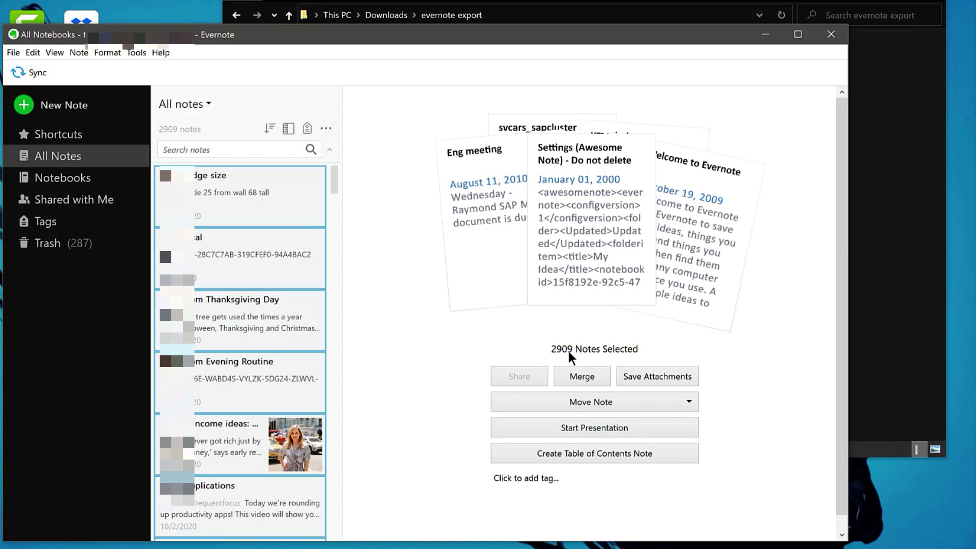
click(14, 53)
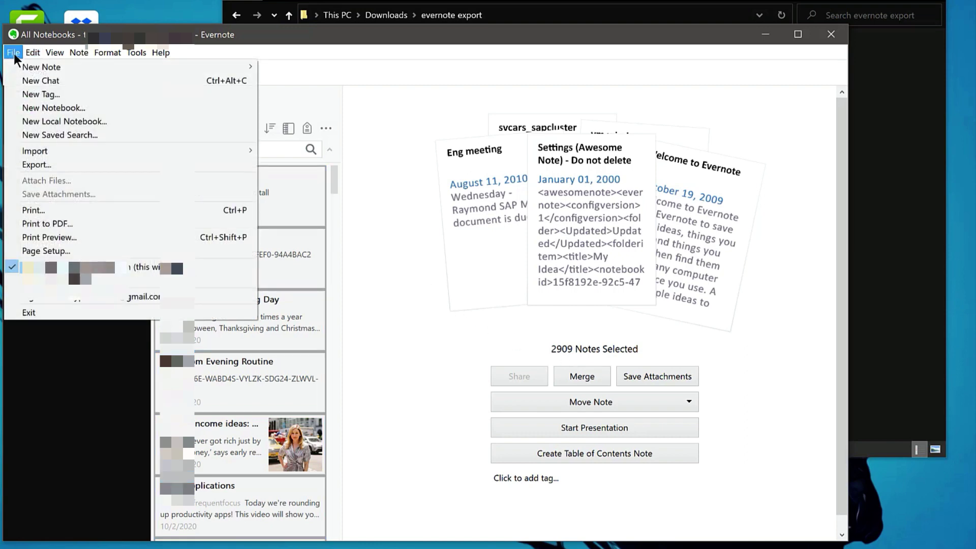
click(61, 161)
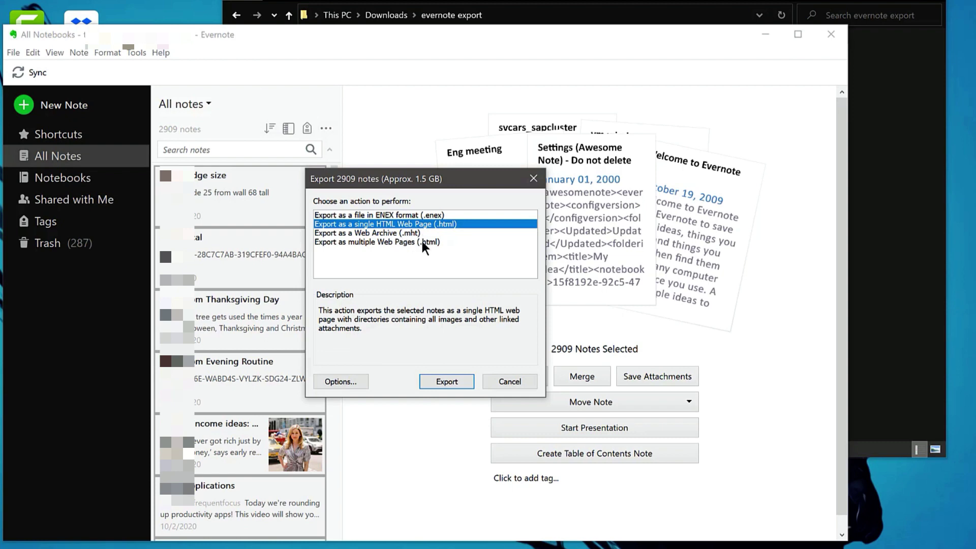
click(422, 241)
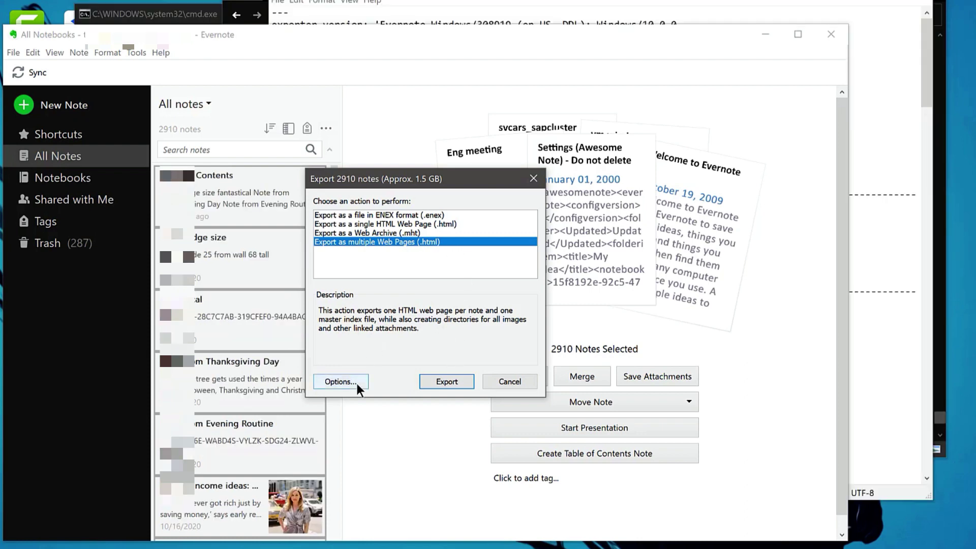
click(356, 383)
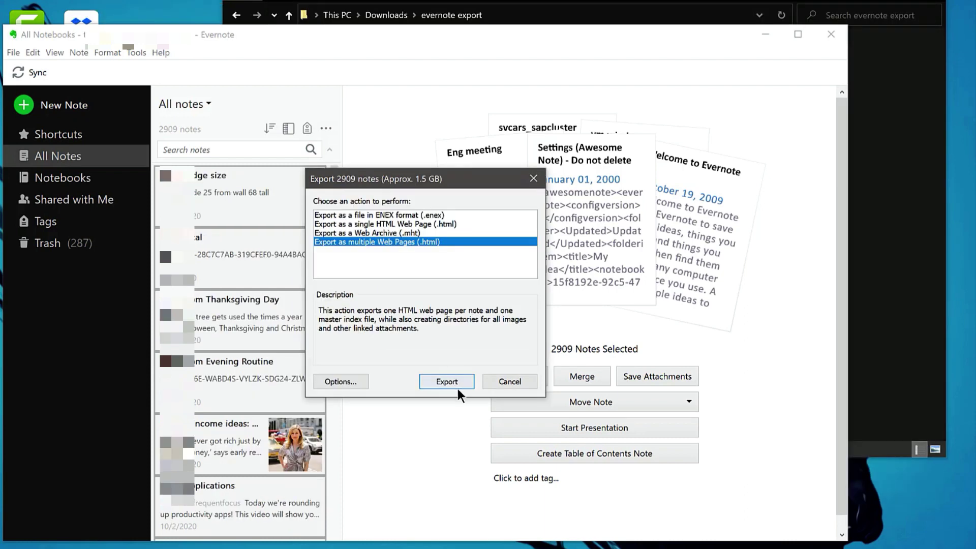
click(465, 380)
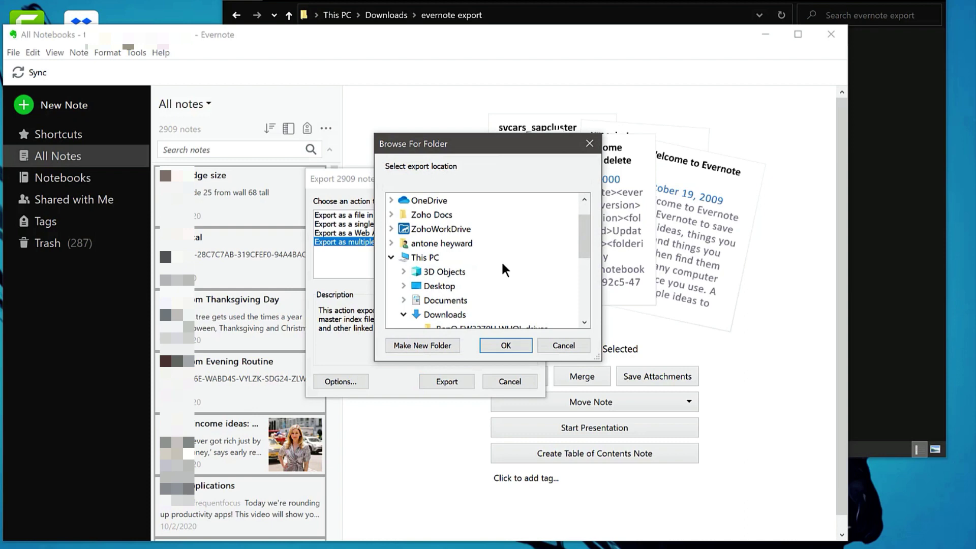
drag(583, 248, 579, 274)
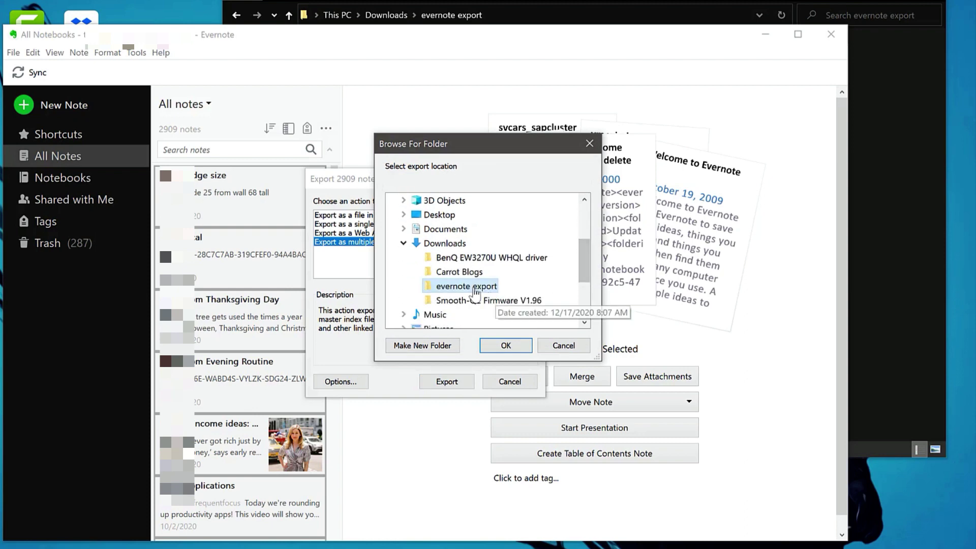
click(505, 346)
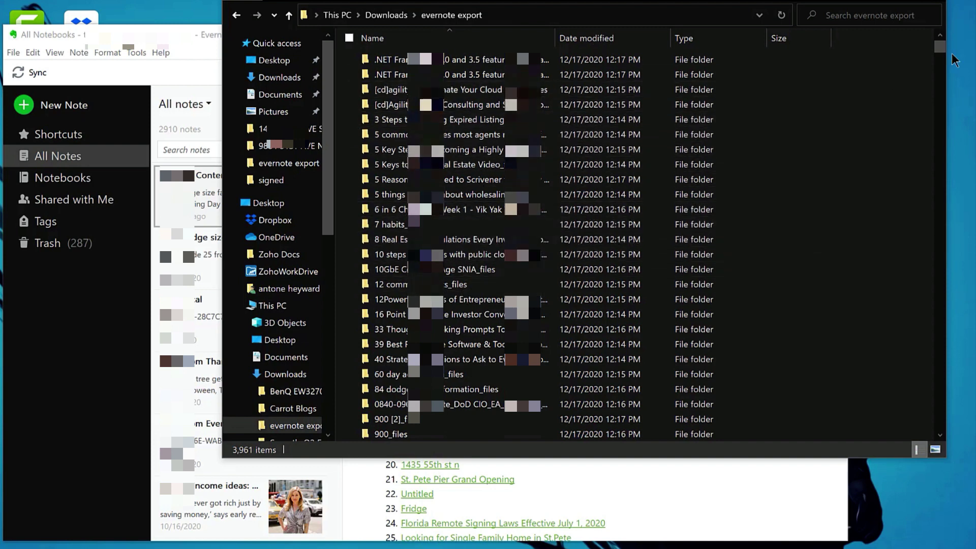
Step: Open the exported gluster architecture page from the evernote export folder to check its contents, then close it
drag(939, 46, 940, 167)
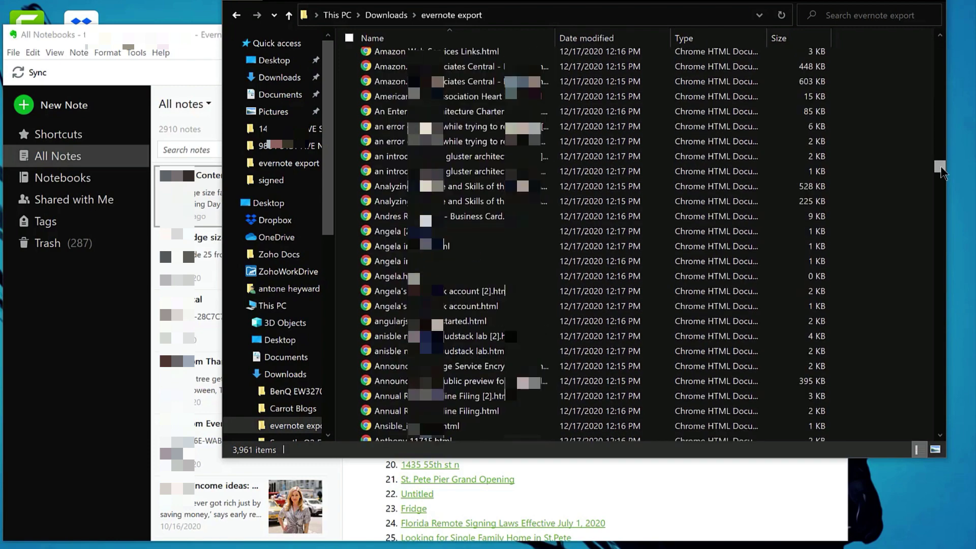
click(446, 176)
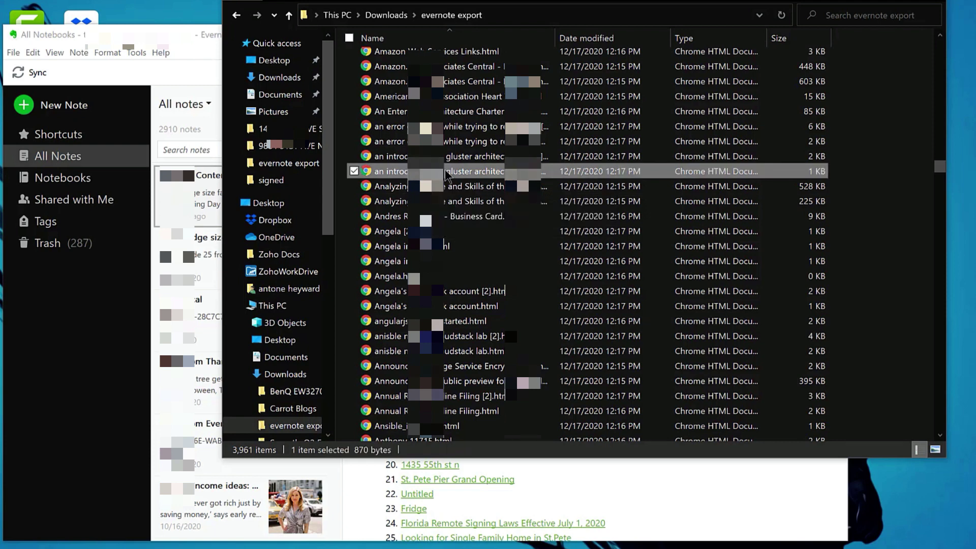
double_click(446, 176)
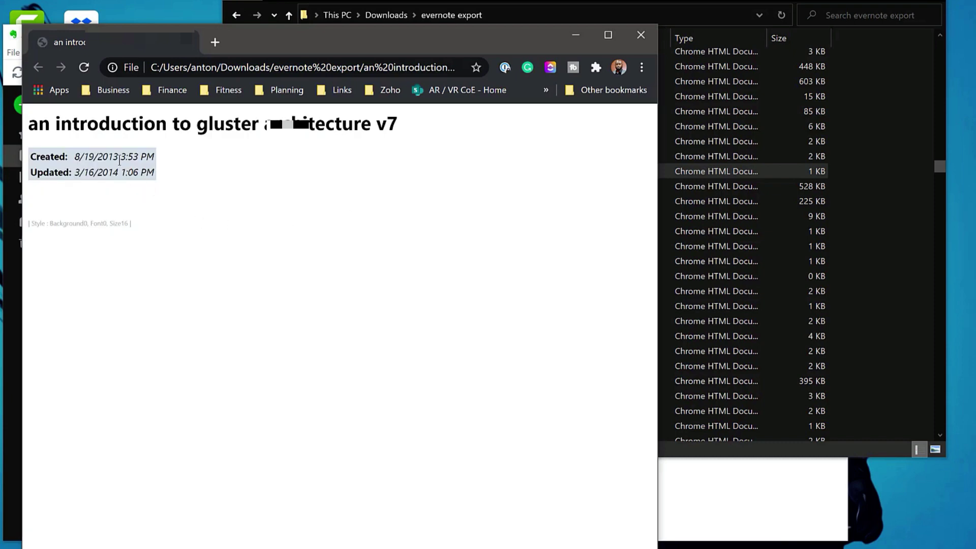
click(186, 39)
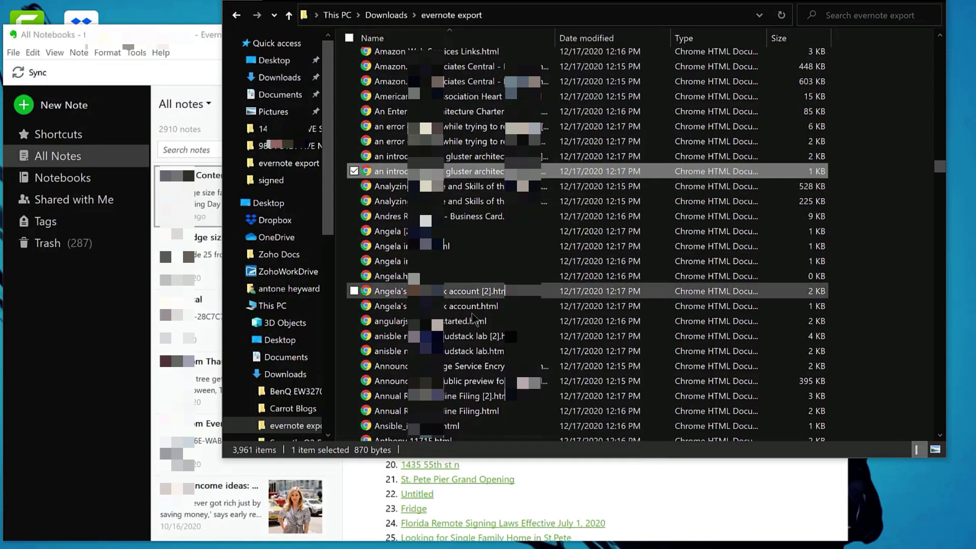
Step: Open the exported "angularjs getting started" HTML file and look through the whole page
scroll(437, 358, down, 2)
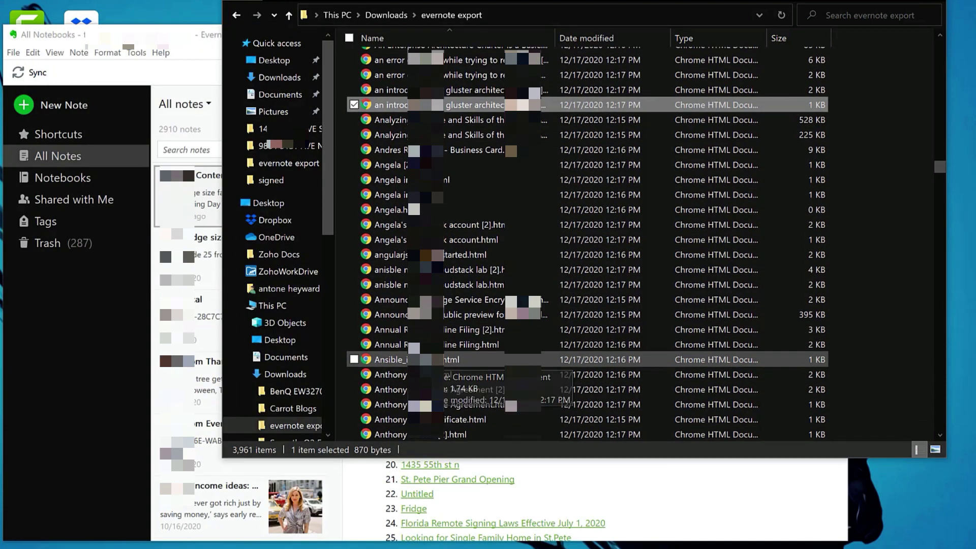
click(458, 254)
double_click(422, 254)
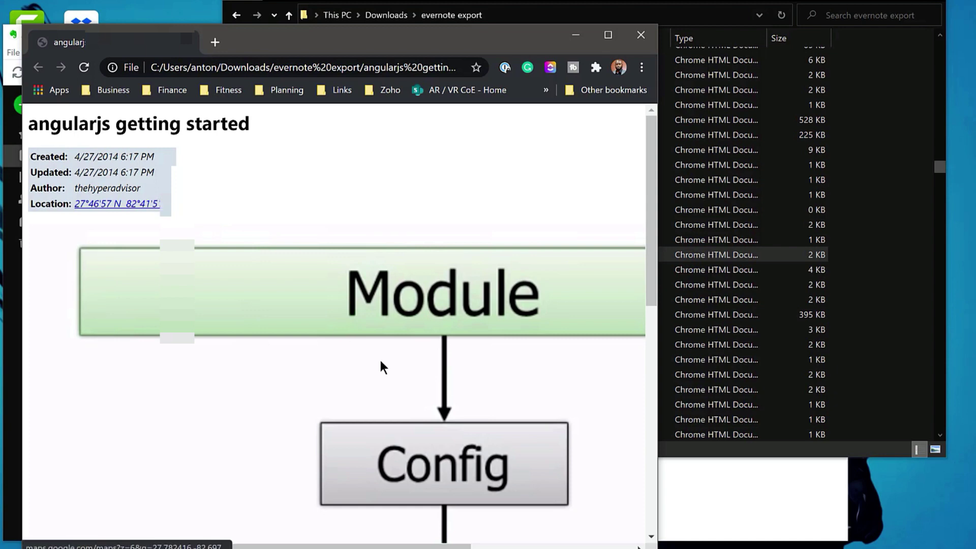
scroll(380, 359, down, 10)
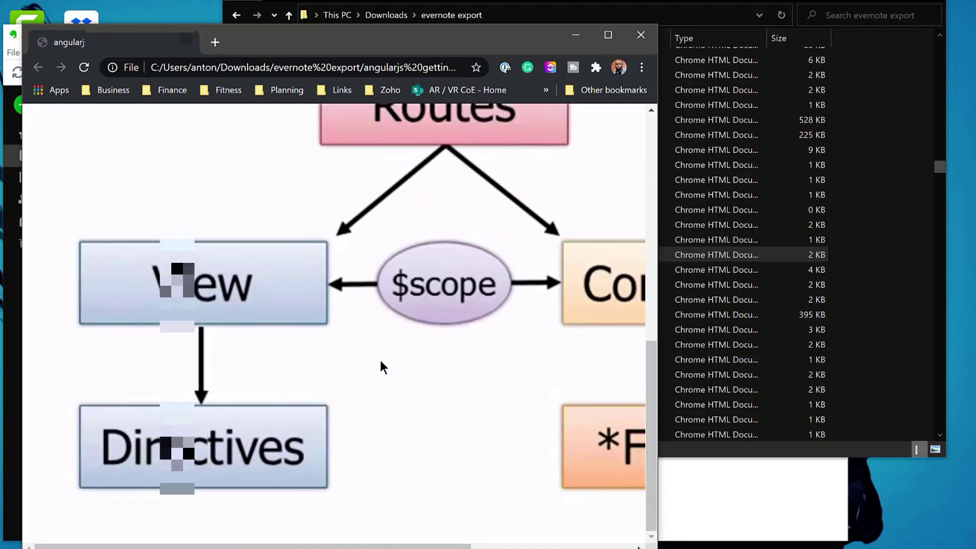
scroll(380, 362, up, 10)
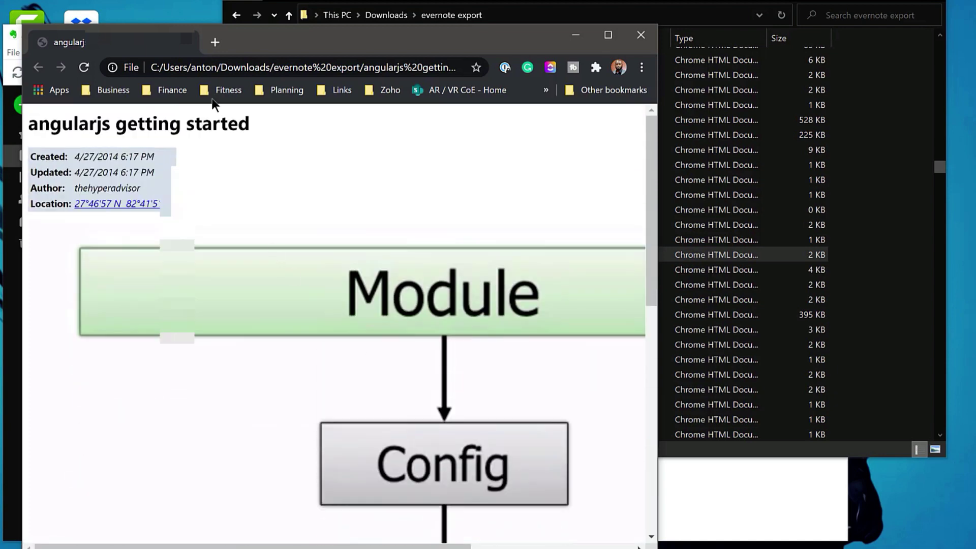
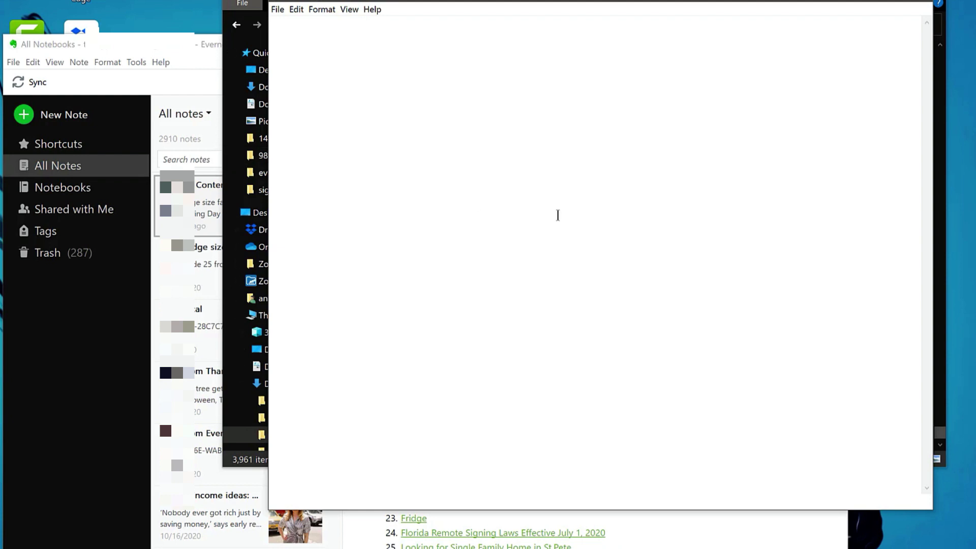
Step: Write the batch command for /r %%i in (*.html) do pandoc -s -r html "%%i" -t markdown -o "%%~ni.md" in the empty text file
text(for /r %%i in (*.html) do pandoc -s -r html "%%i" -t markdown -o "%%~ni.md")
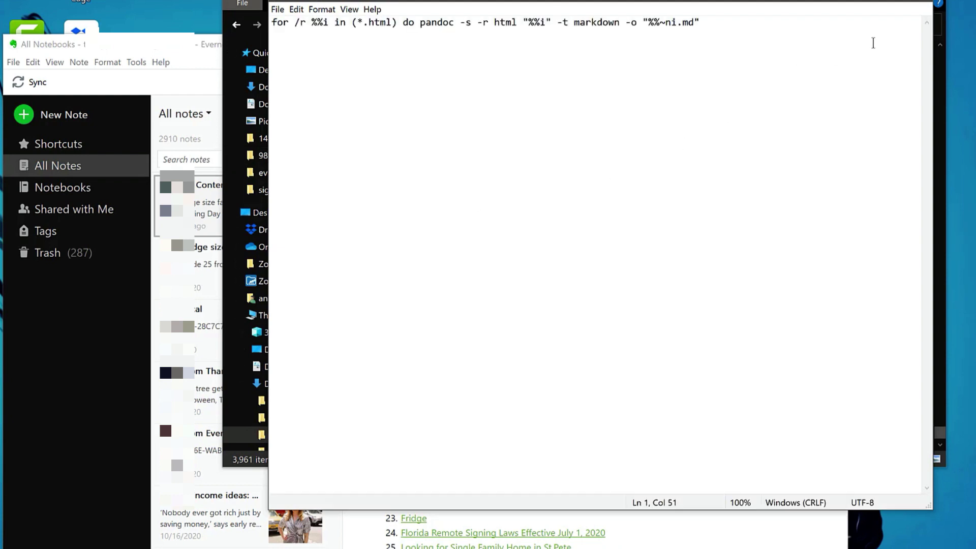
click(422, 24)
key(ctrl+plus)
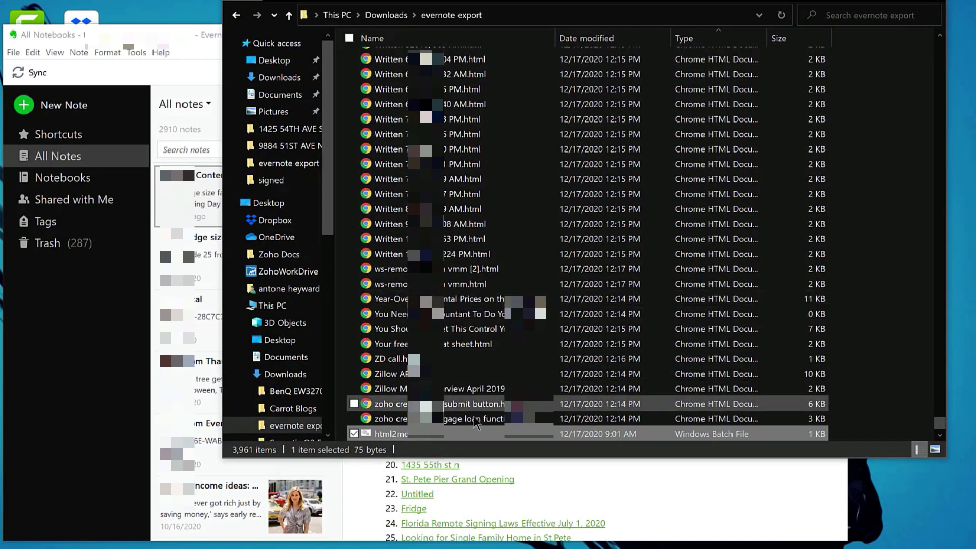
Step: Run the html2md batch file in the evernote export folder to convert the exported HTML notes to Markdown, and check the generated files
double_click(379, 434)
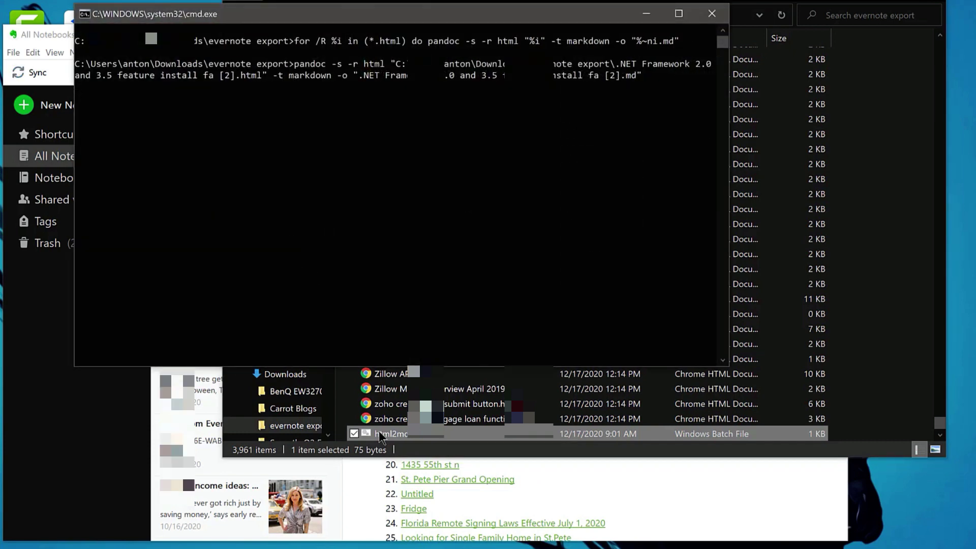
click(379, 431)
click(165, 308)
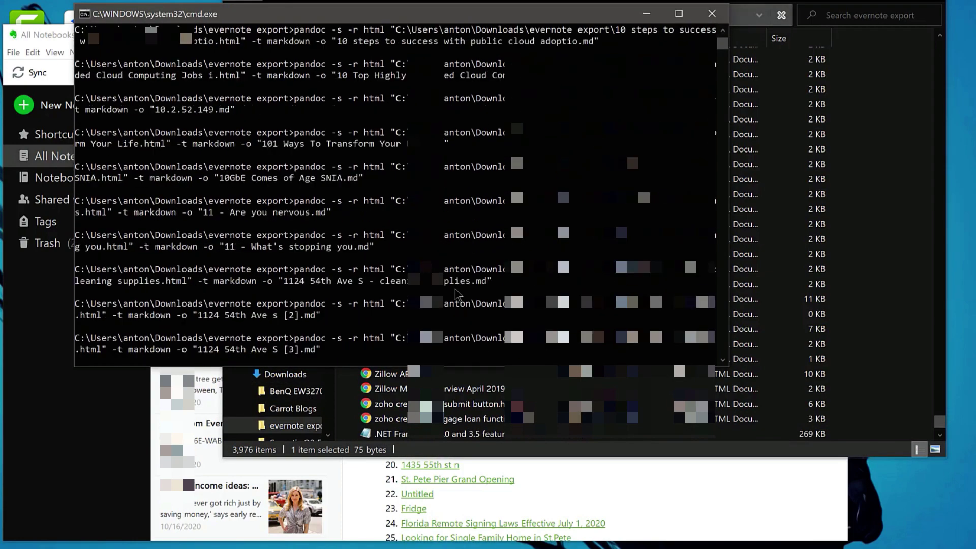
key(alt+Tab)
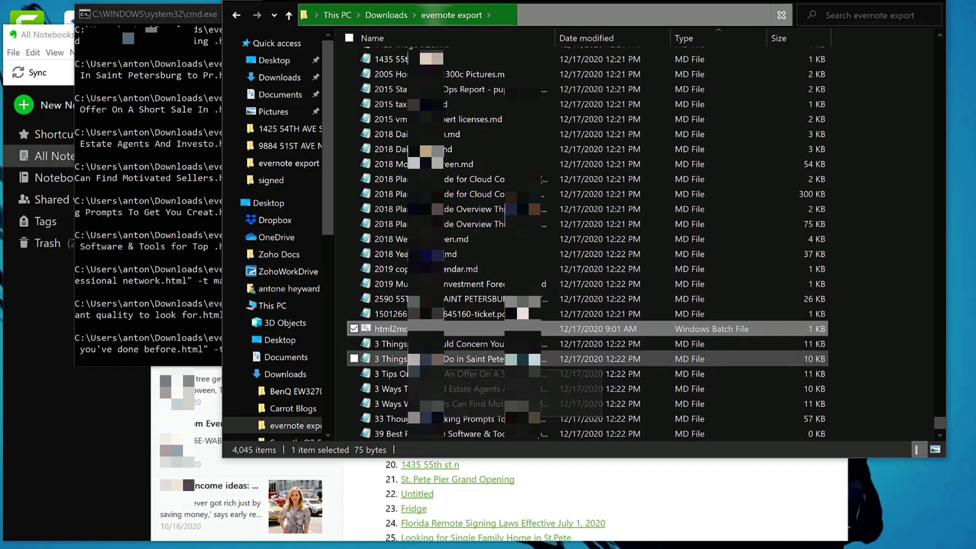
double_click(409, 355)
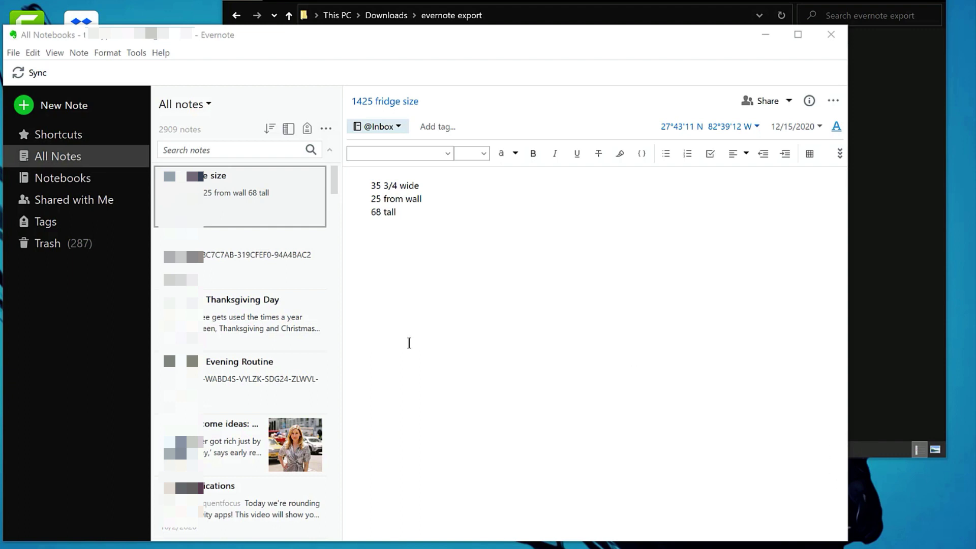
Step: Create a table of contents note from all notes and open it to look through its links
click(243, 199)
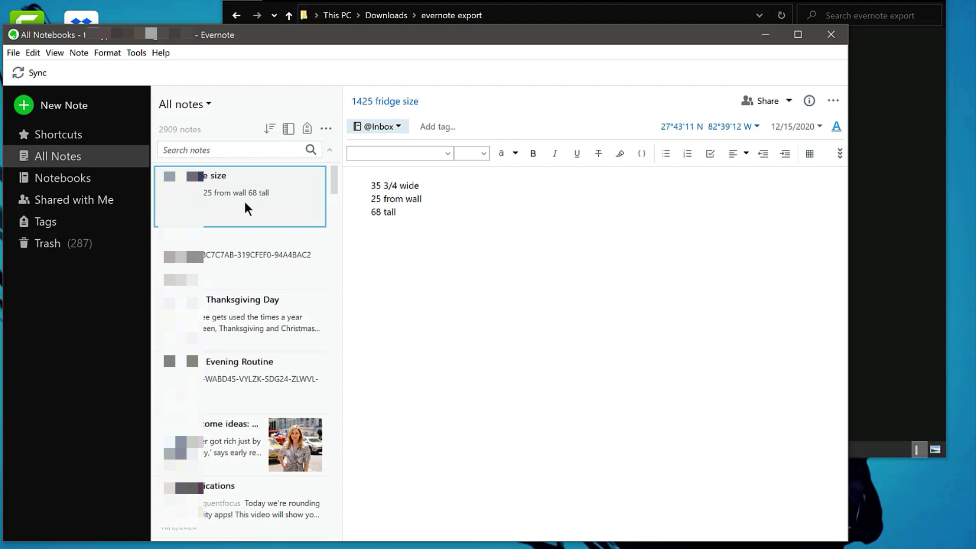
key(ctrl+a)
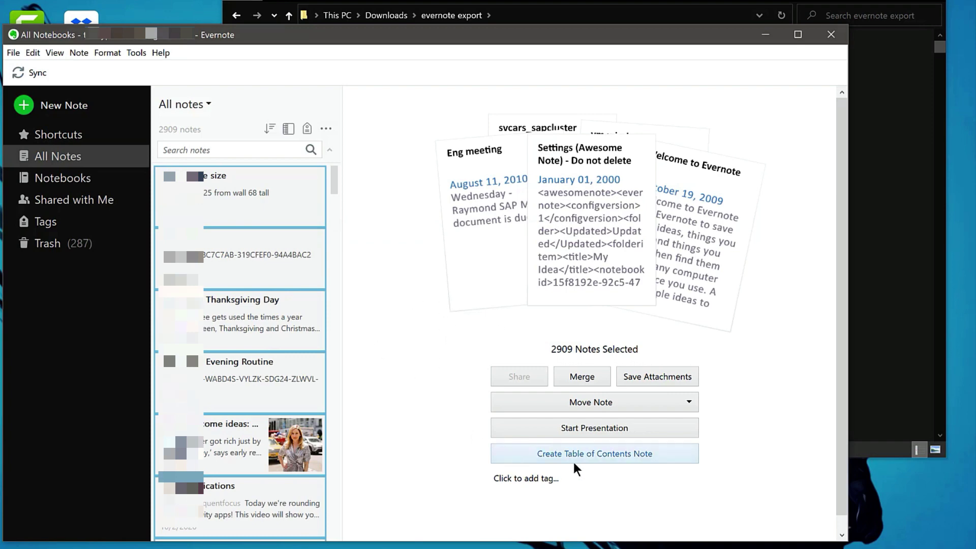
click(657, 452)
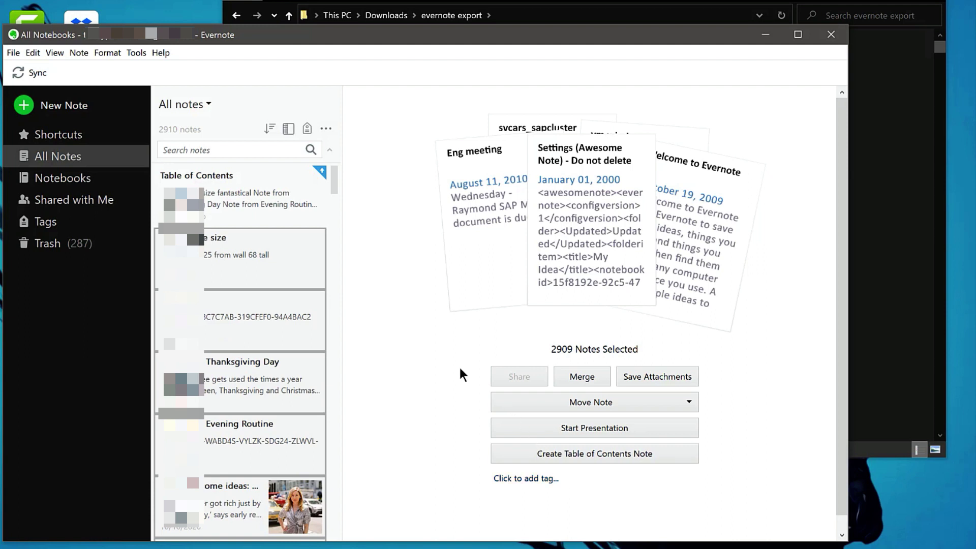
click(273, 204)
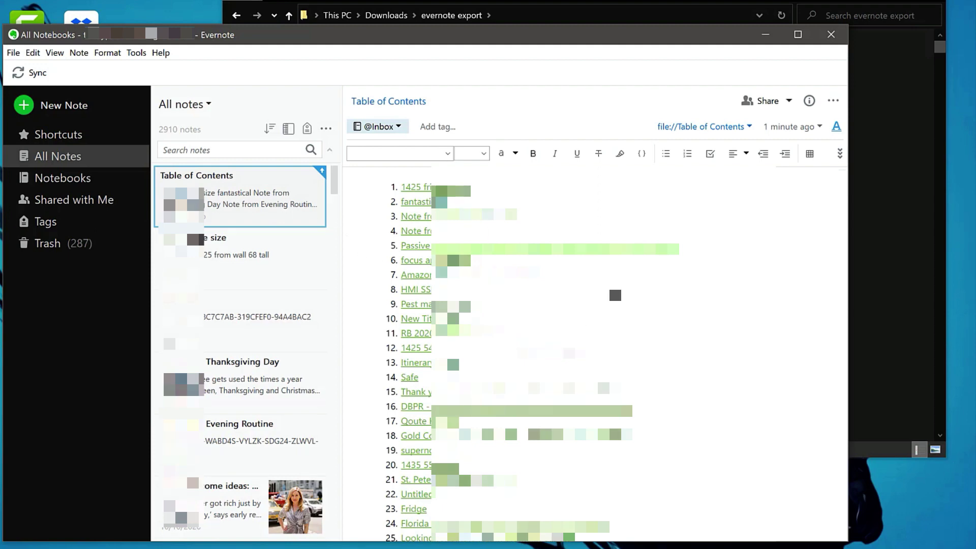
scroll(595, 354, down, 20)
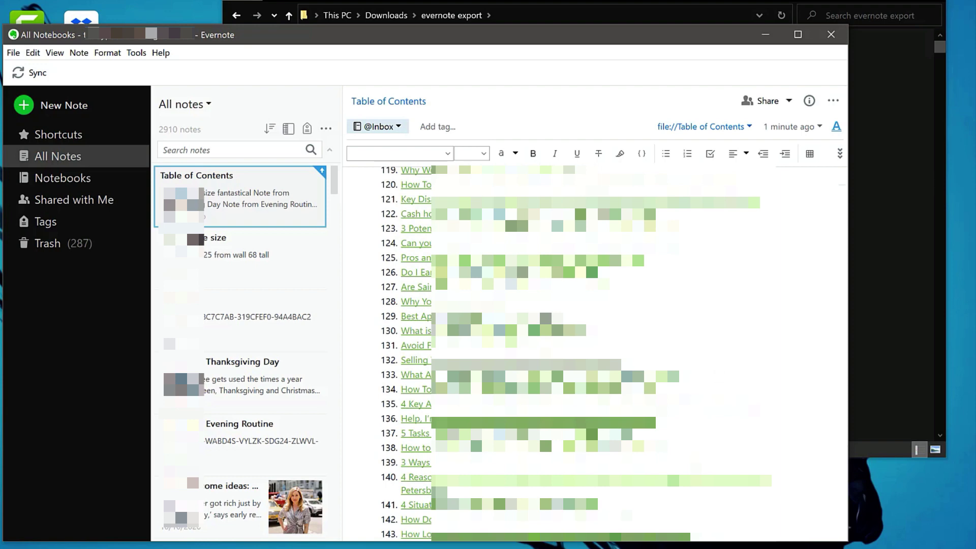
Step: Look further through the links in the Table of Contents note and return to its beginning
scroll(833, 214, down, 20)
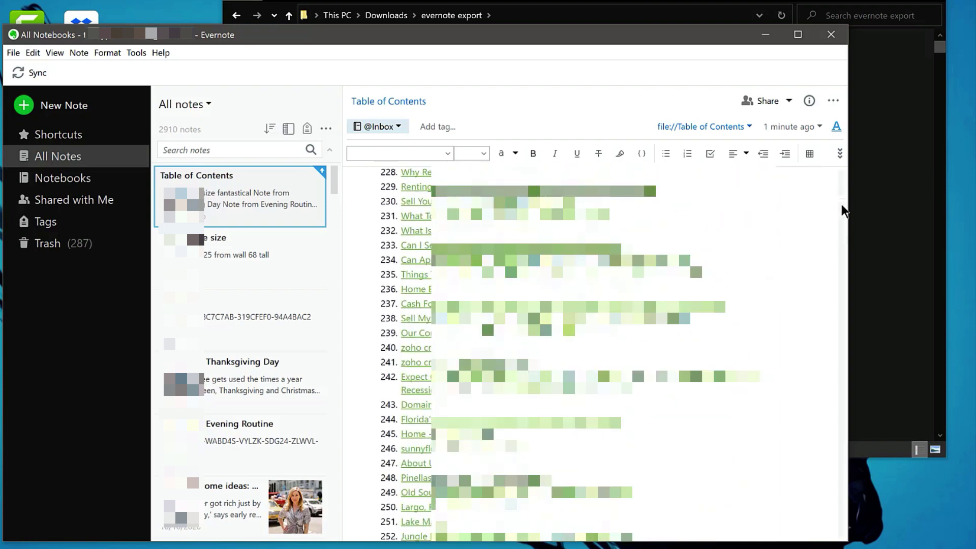
drag(843, 211, 725, 87)
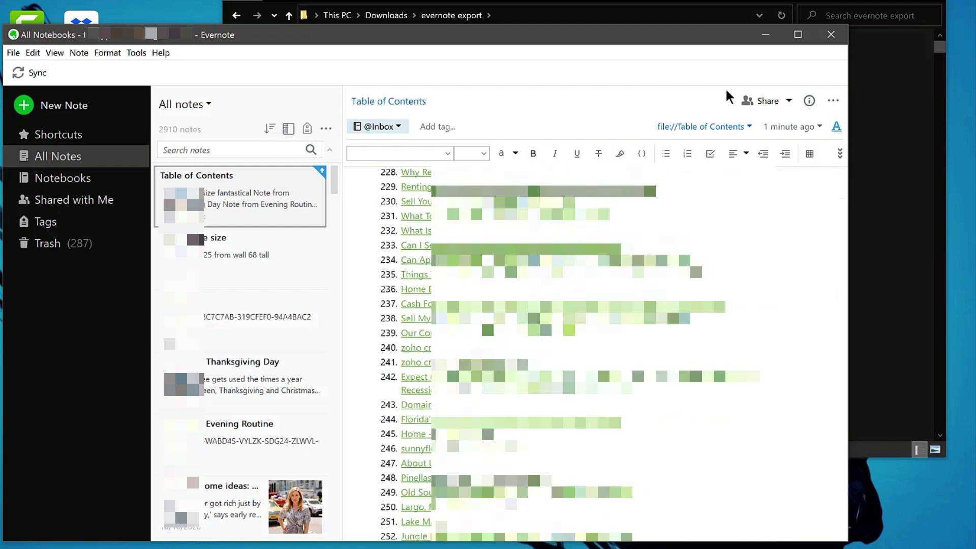
scroll(595, 356, up, 20)
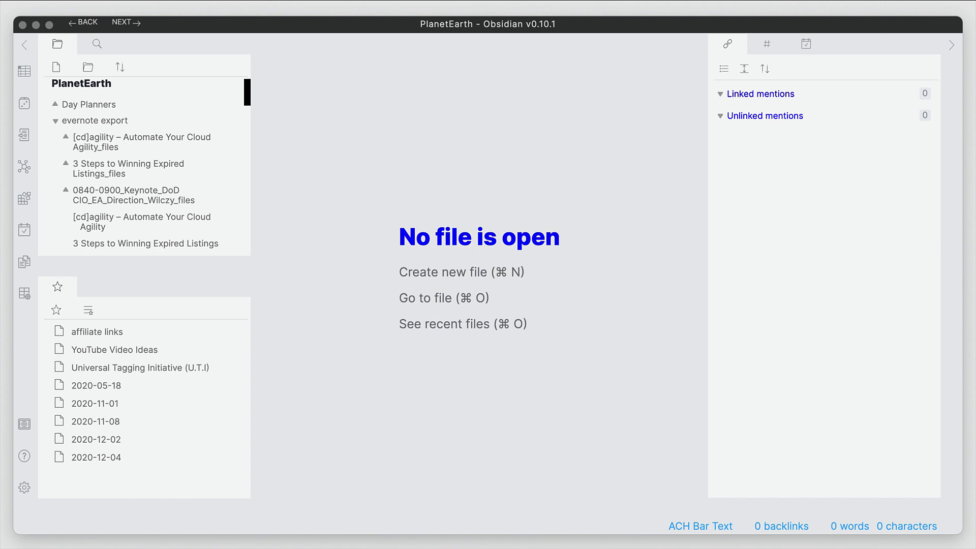
Step: In Obsidian, view the images Image [1] to Image [3] in the [cd]agility – Automate Your Cloud Agility_files folder and collapse it again
click(66, 137)
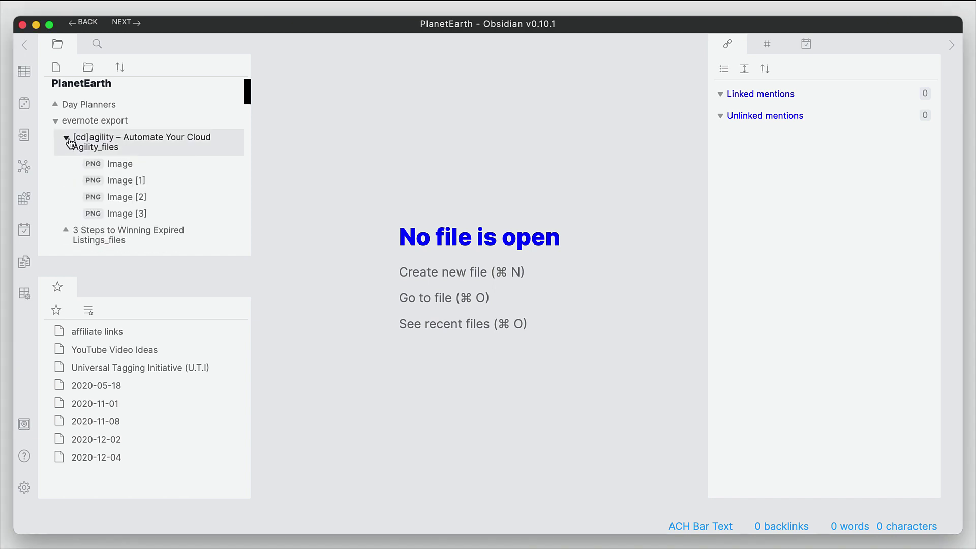
click(141, 170)
click(146, 181)
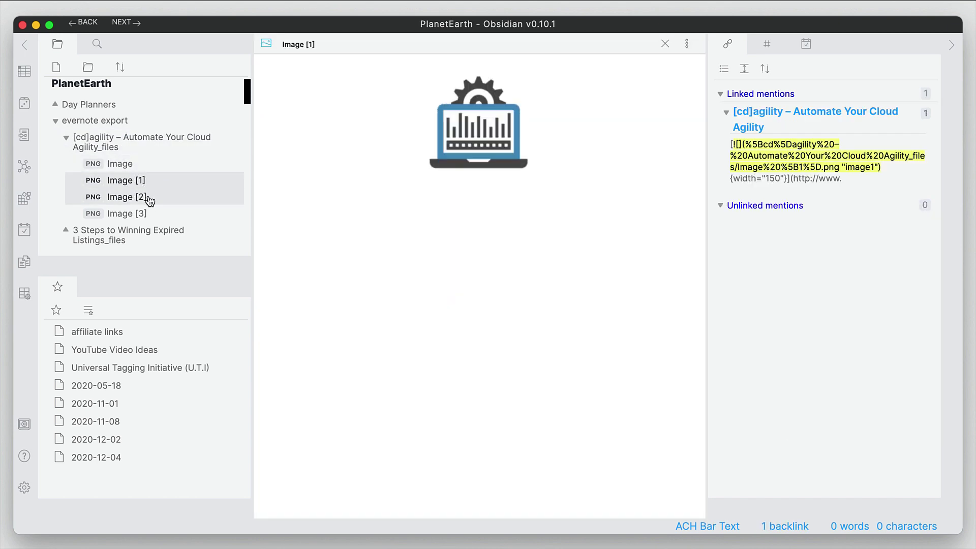
click(148, 198)
click(145, 212)
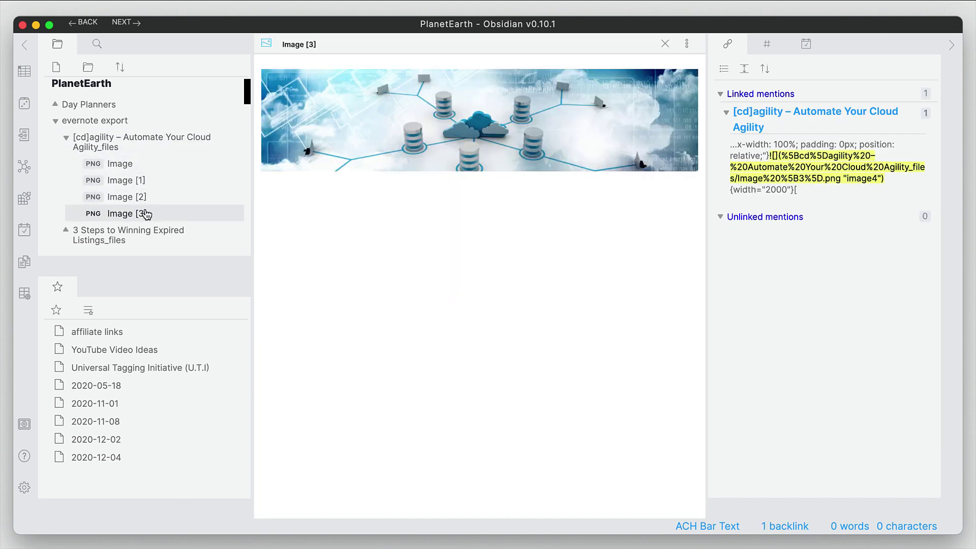
click(118, 147)
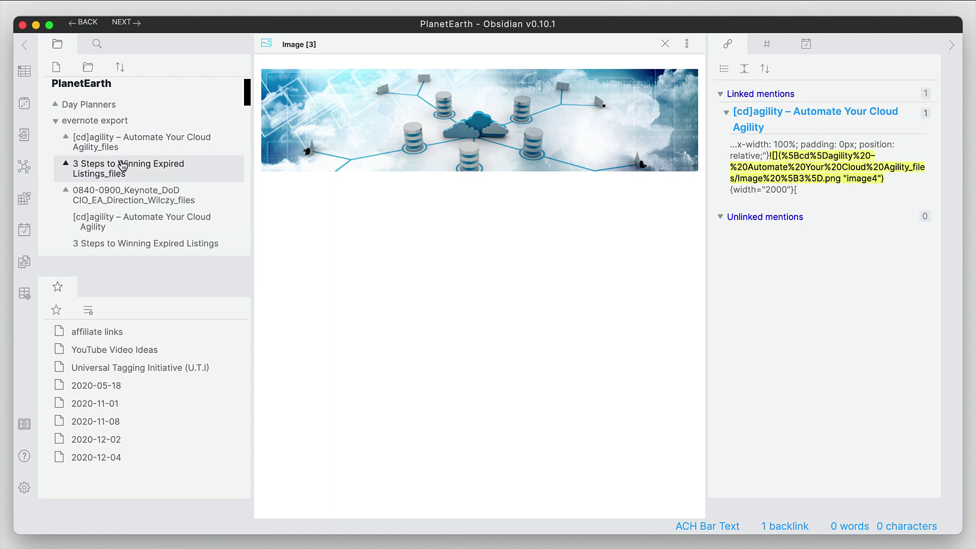
Step: Open the converted note "[cd]agility – Automate Your Cloud Agility" and look through its Markdown source, including the leftover div tags
click(131, 221)
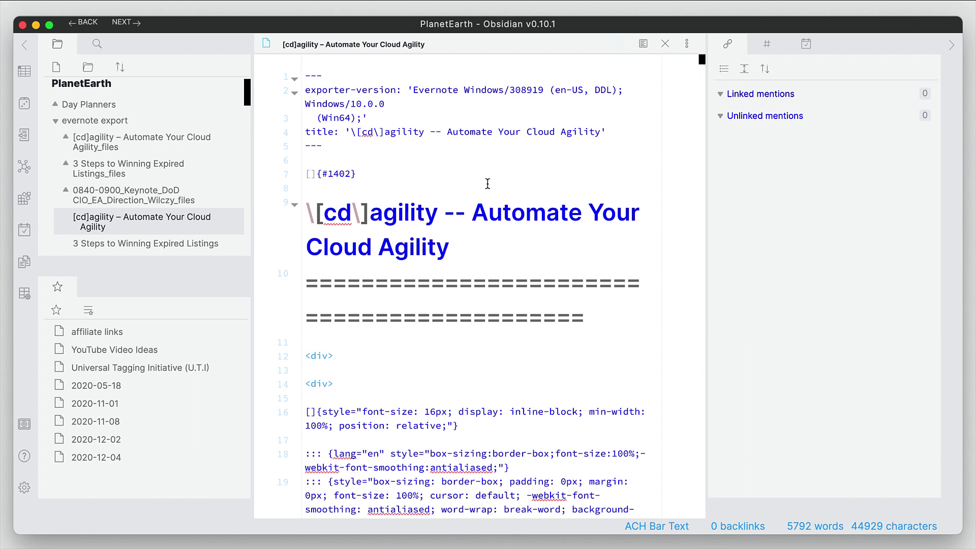
click(393, 171)
scroll(540, 279, down, 6)
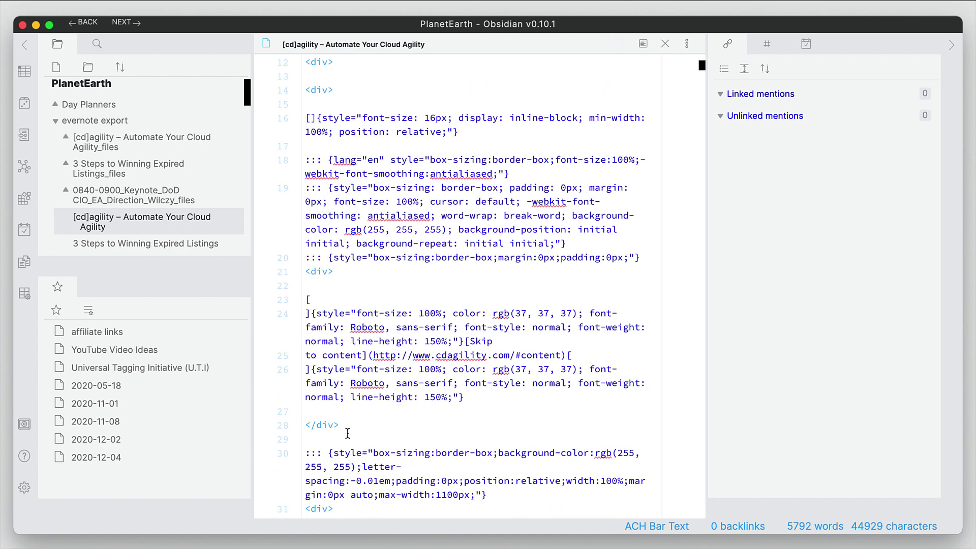
drag(341, 426, 314, 426)
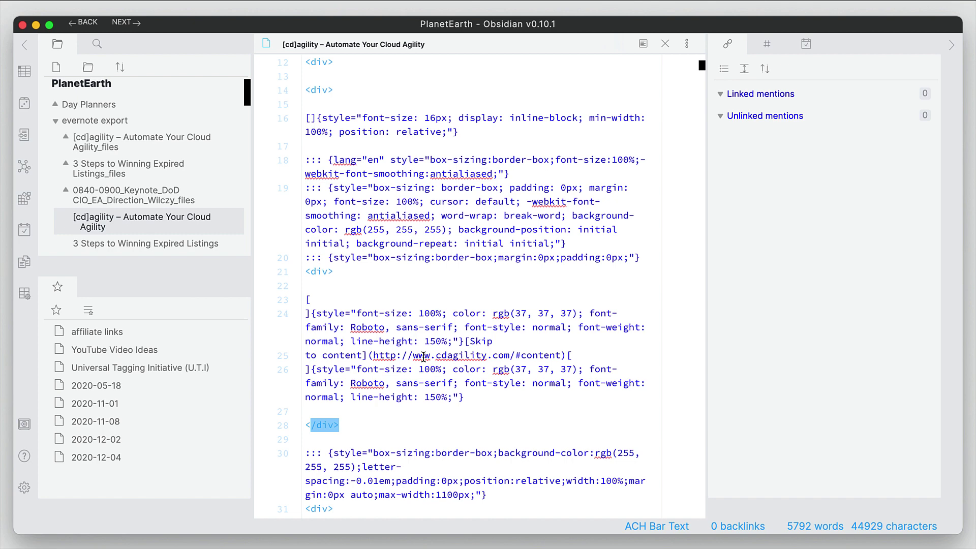
scroll(423, 357, down, 5)
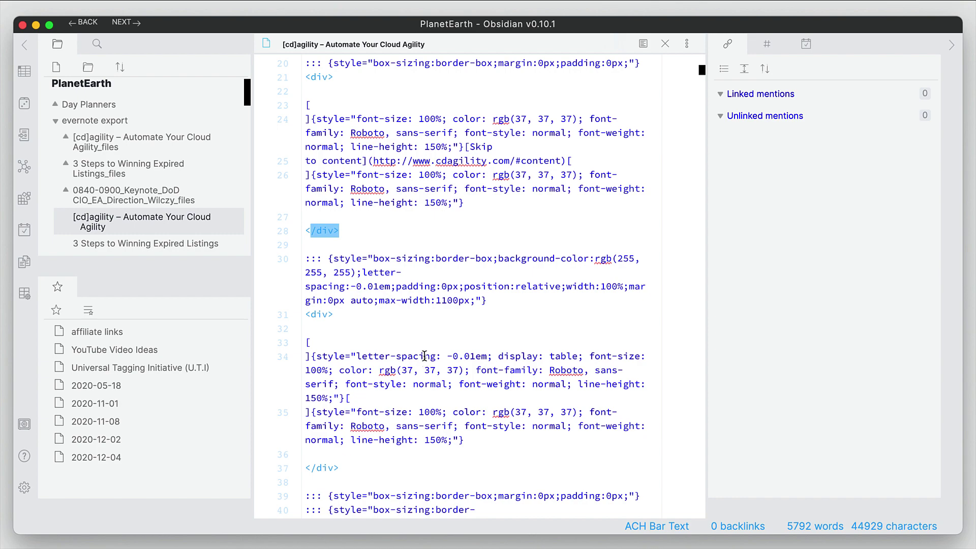
scroll(424, 355, down, 12)
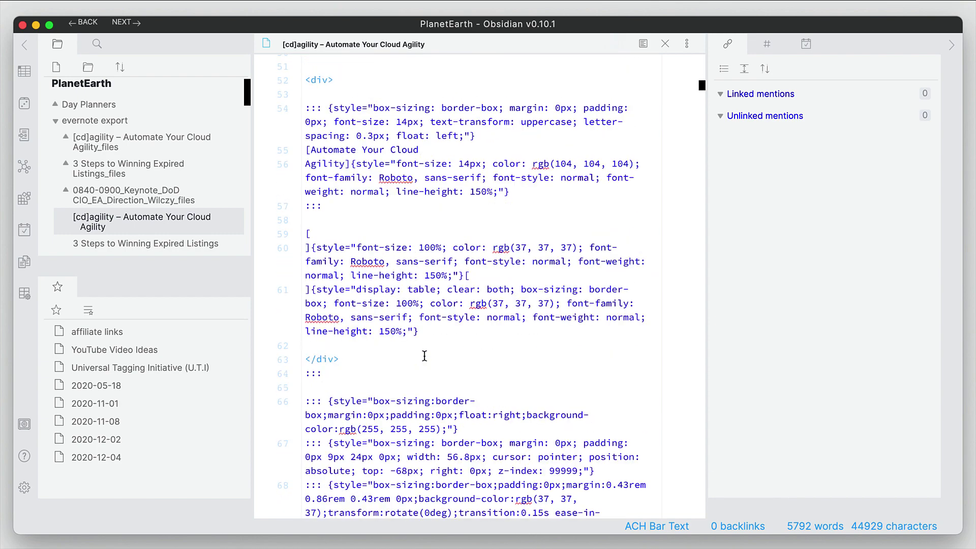
scroll(424, 356, up, 15)
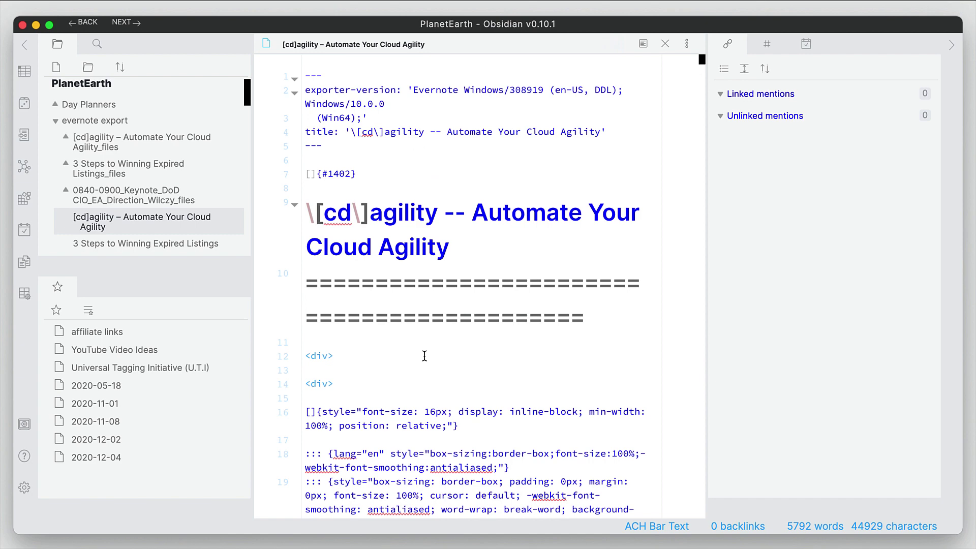
Step: Show the note in preview and read down to its embedded images, returning to the beginning of the note
click(643, 44)
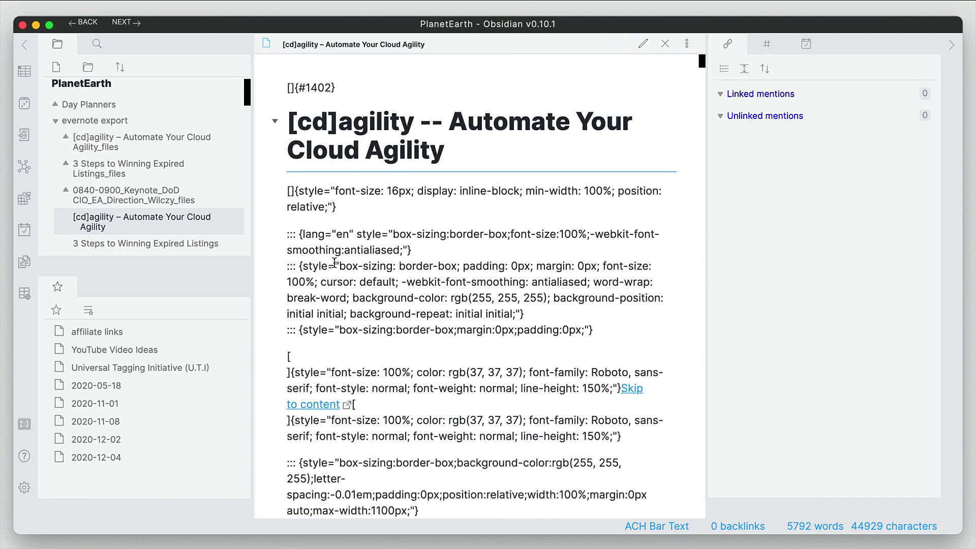
drag(287, 235, 613, 334)
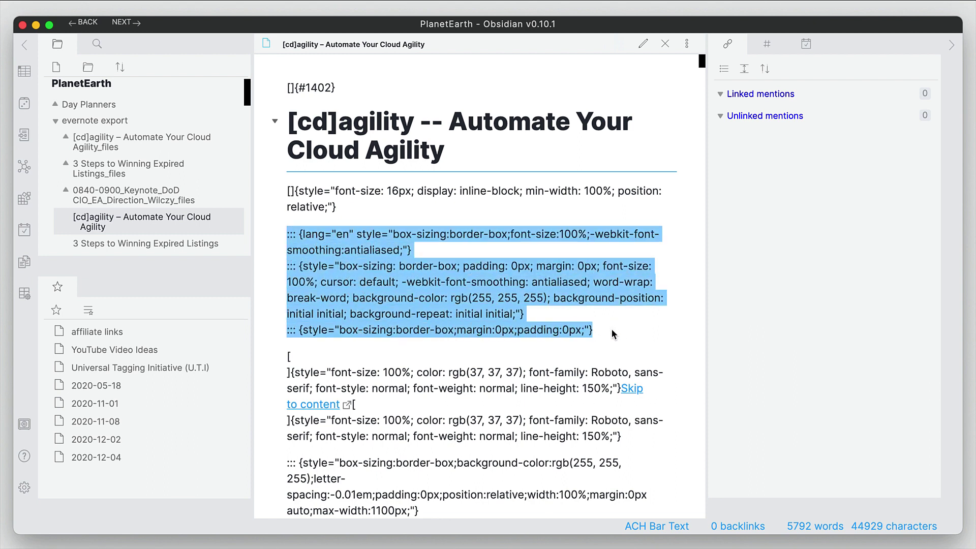
click(344, 213)
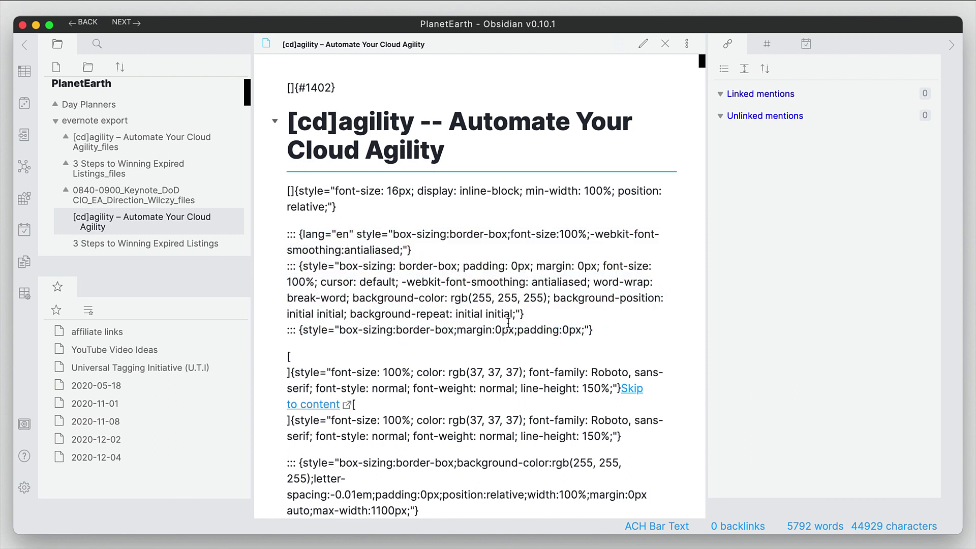
scroll(505, 339, down, 8)
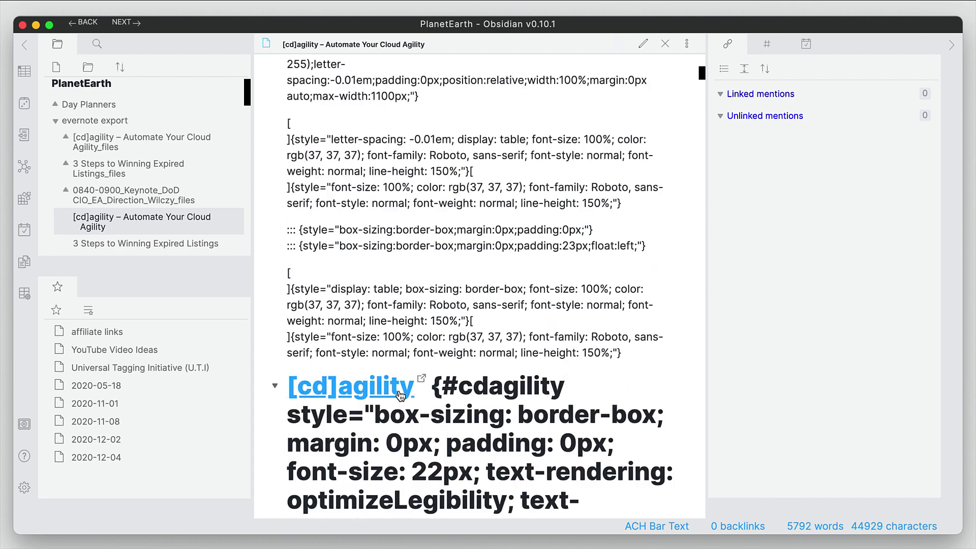
scroll(421, 412, down, 7)
scroll(420, 411, down, 8)
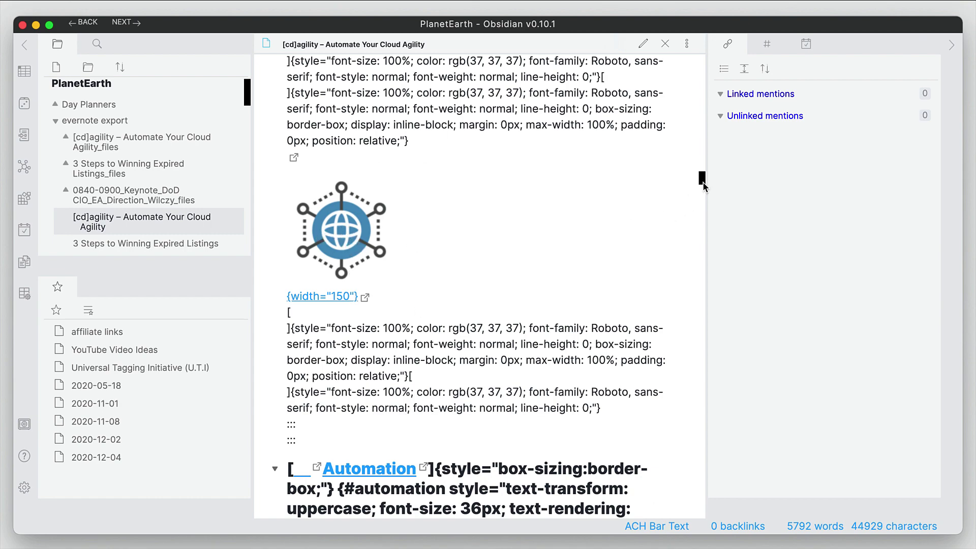
drag(703, 183, 702, 57)
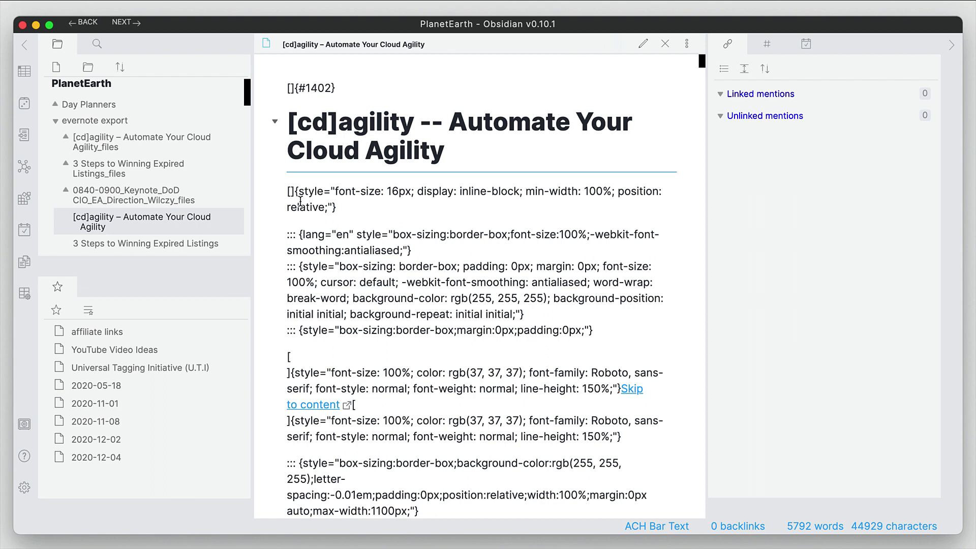
Step: Examine the leftover style code below the note's title and collapse the evernote export folder
drag(295, 192, 609, 331)
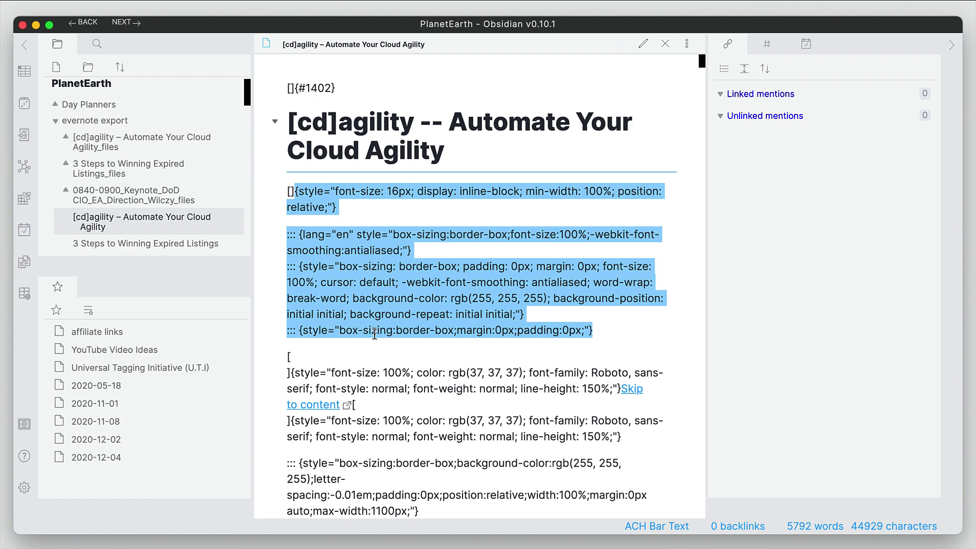
click(398, 277)
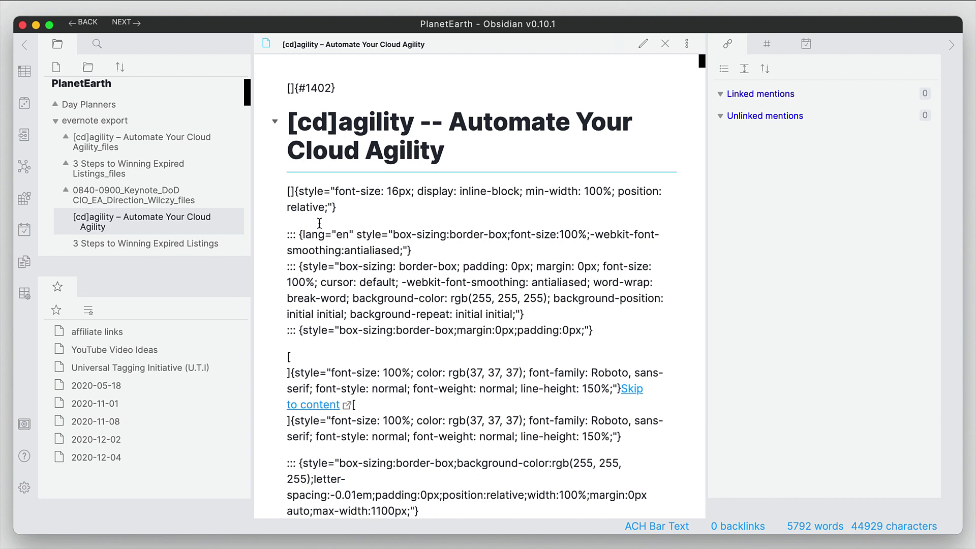
drag(288, 192, 341, 354)
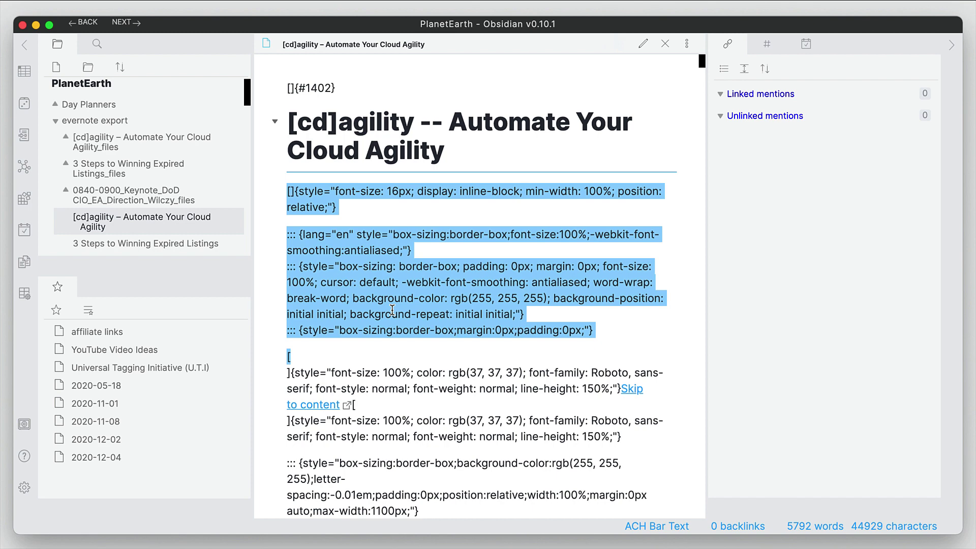
click(384, 283)
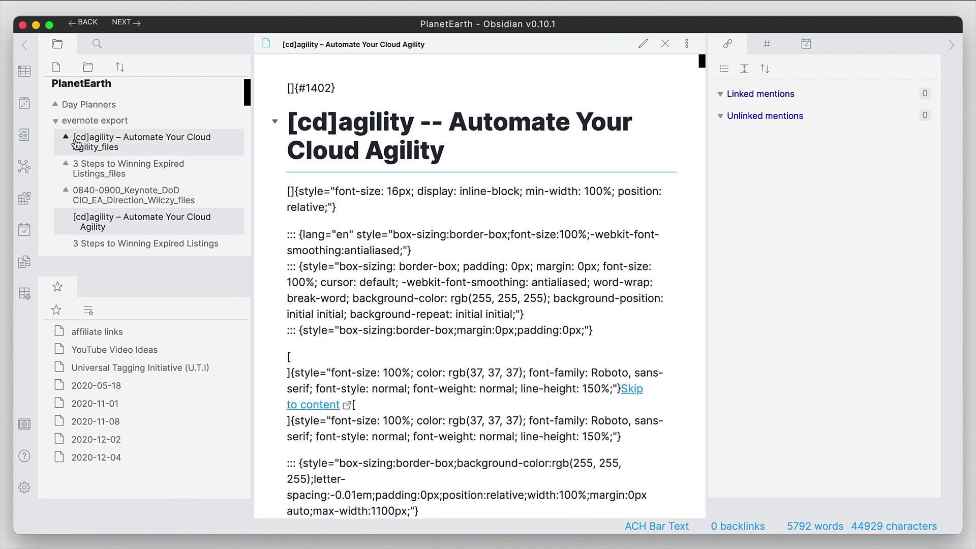
click(64, 121)
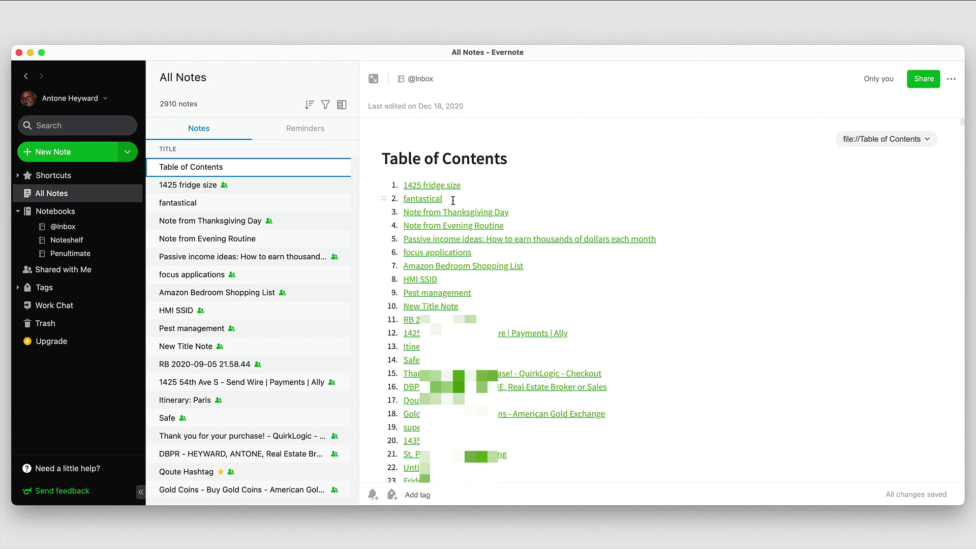
Step: Copy all links from the Table of Contents note in Evernote and paste them into a new Obsidian note
click(518, 238)
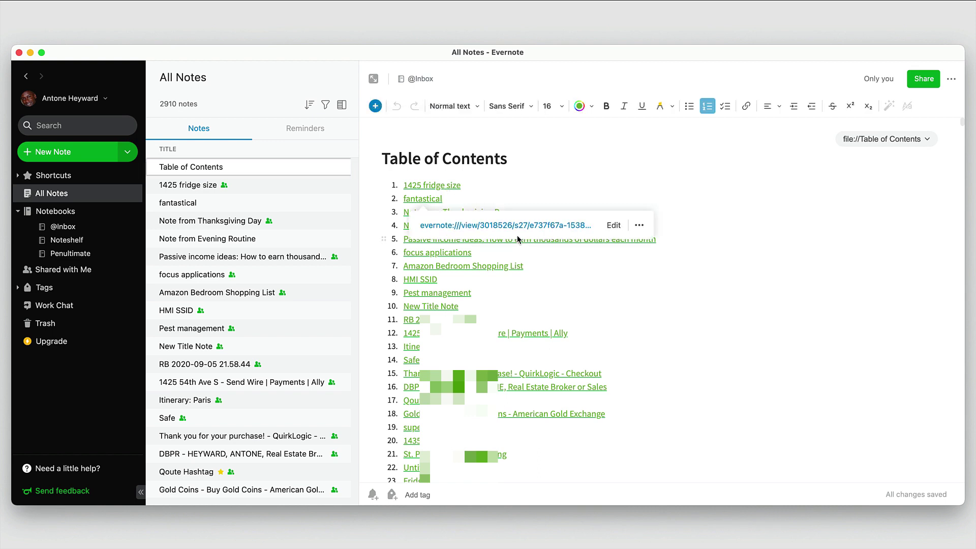
key(super+a)
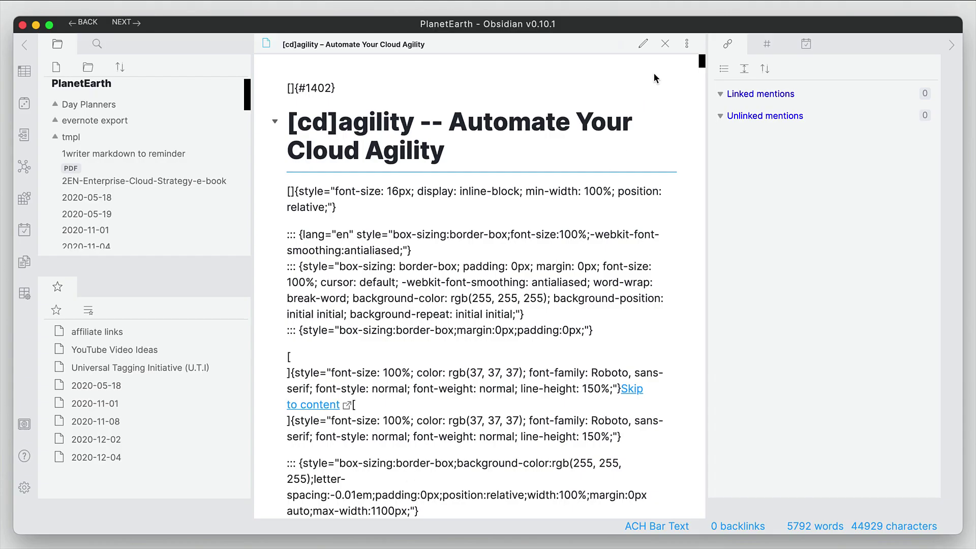
click(665, 43)
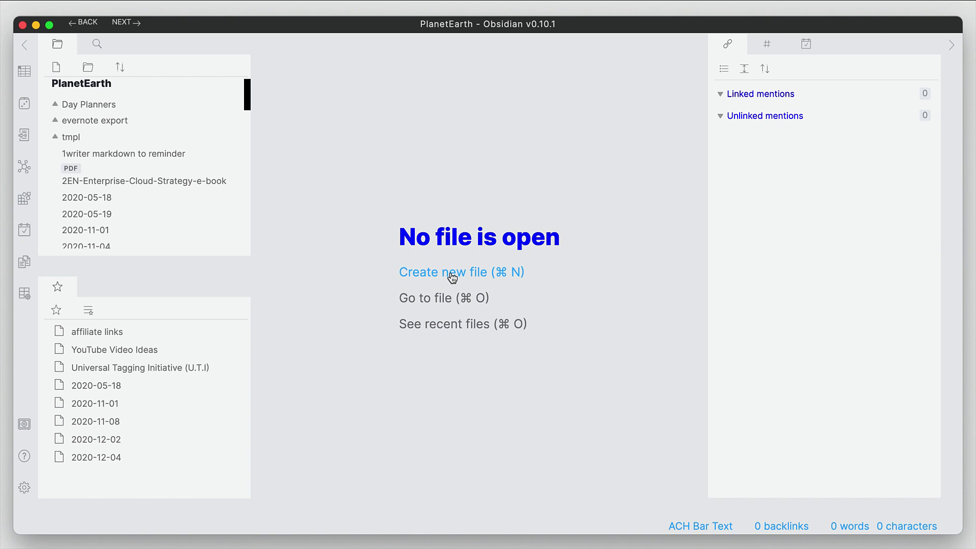
click(451, 274)
click(334, 66)
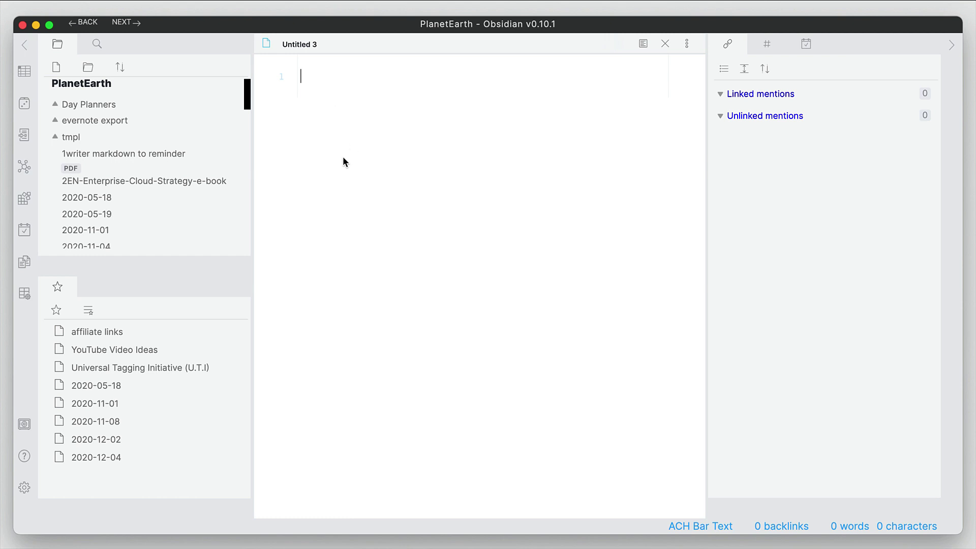
key(super+v)
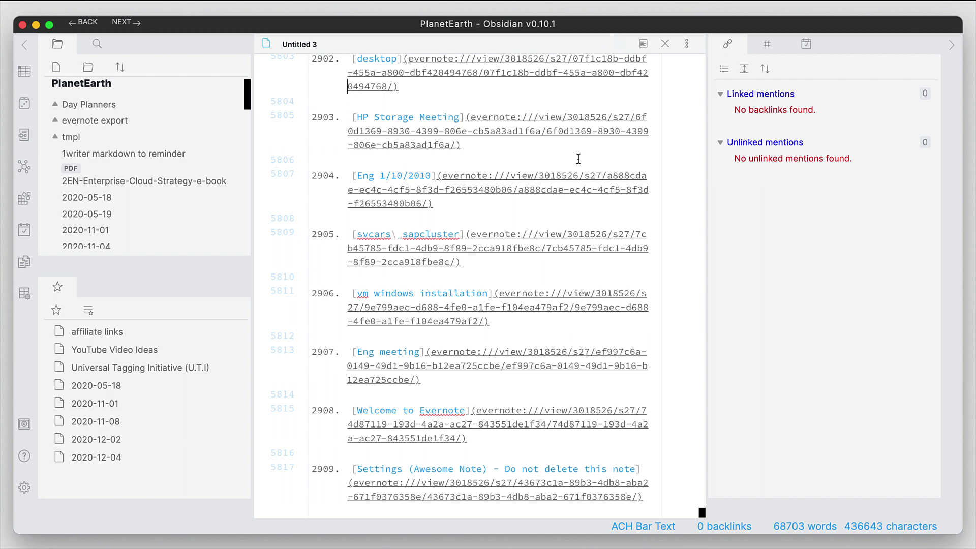
Step: Preview the pasted link list from its beginning and rename the note "Evernote MO"
click(643, 44)
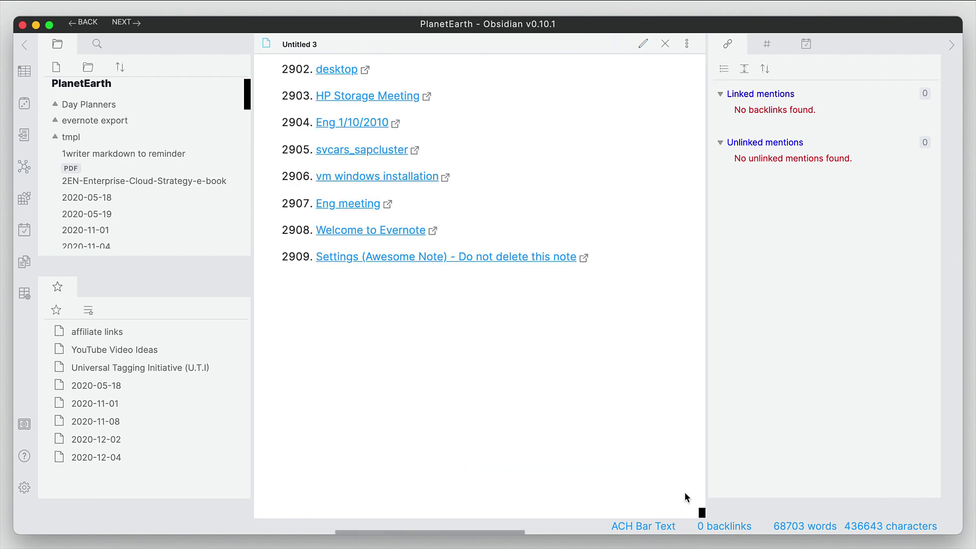
drag(702, 513, 702, 57)
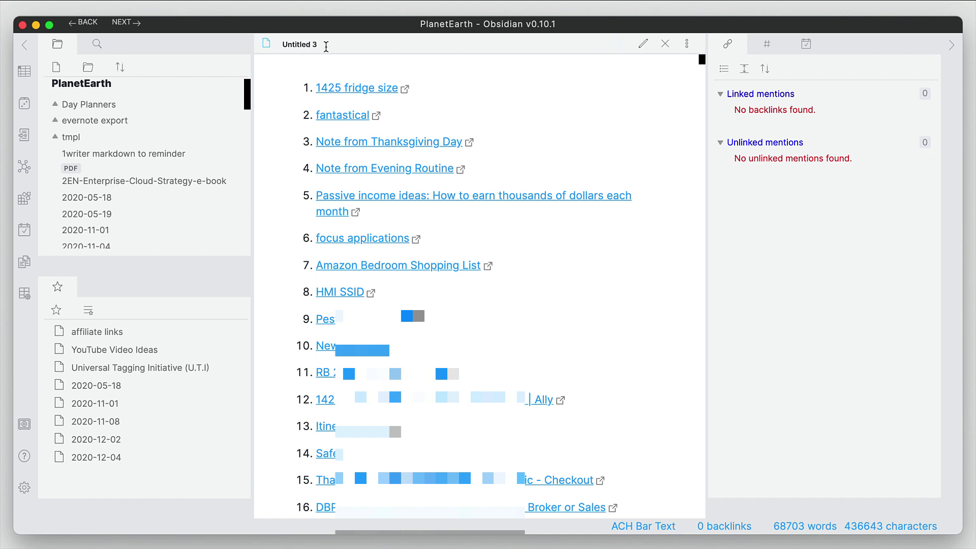
drag(325, 45, 246, 45)
text(Evernote MO)
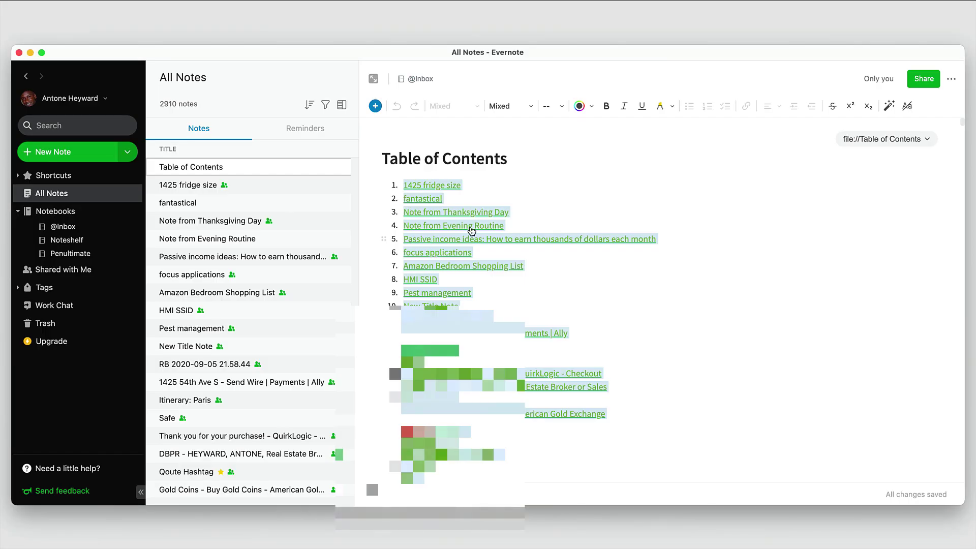
Step: Switch to Evernote and open the fridge size note through its link in the Table of Contents note
click(437, 185)
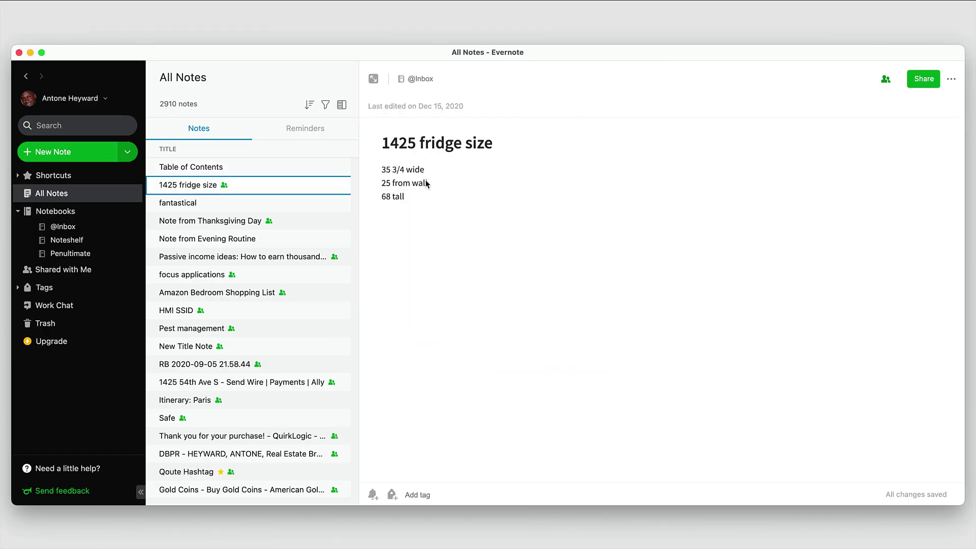